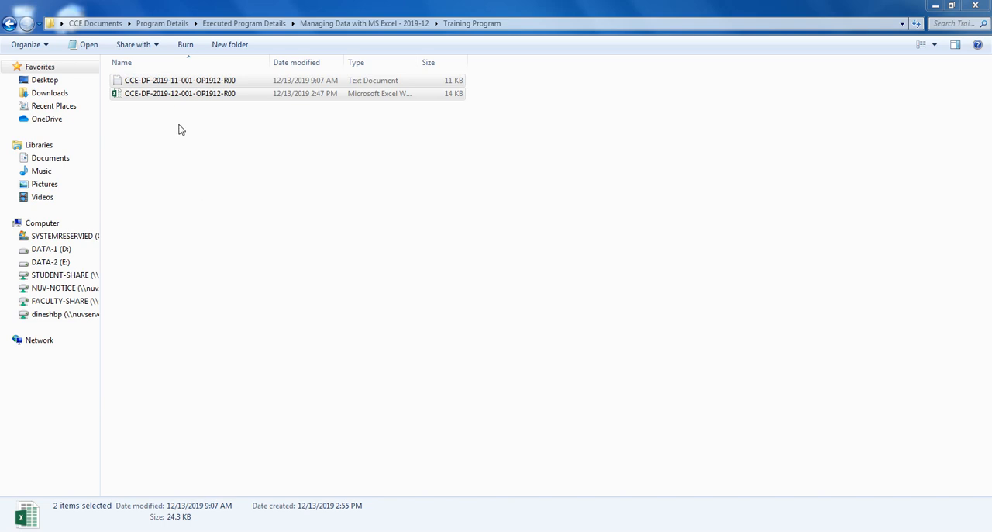
# Step: Open the text document CCE-DF-2019-11-001-OP1912-R00 and look through its call records from the first to the last
pyautogui.click(176, 84)
pyautogui.doubleClick(177, 85)
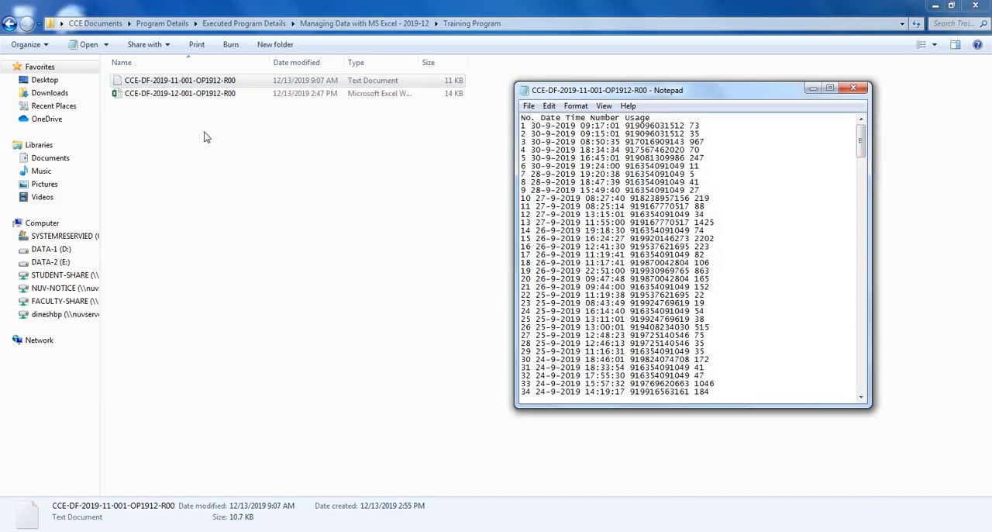
pyautogui.click(829, 89)
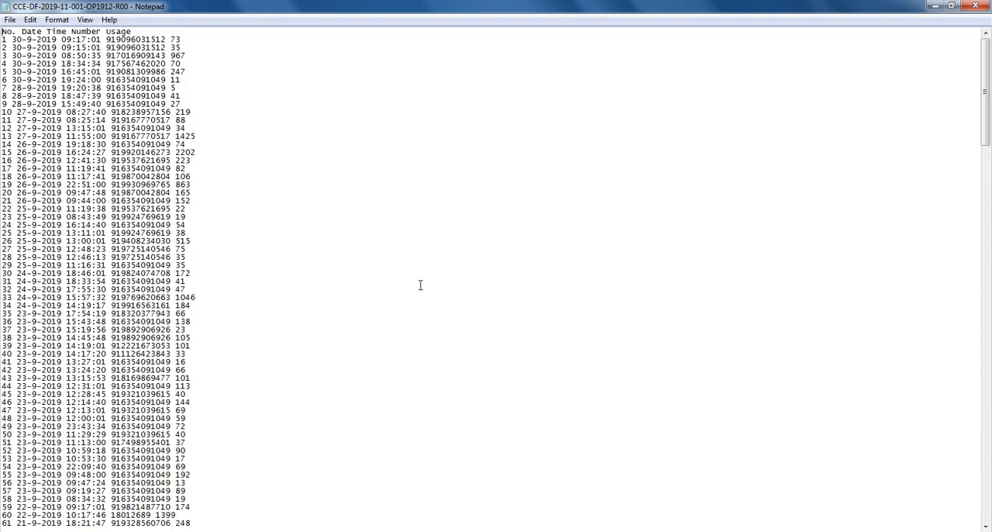
pyautogui.scroll(-4, 180, 364)
pyautogui.scroll(-20, 180, 369)
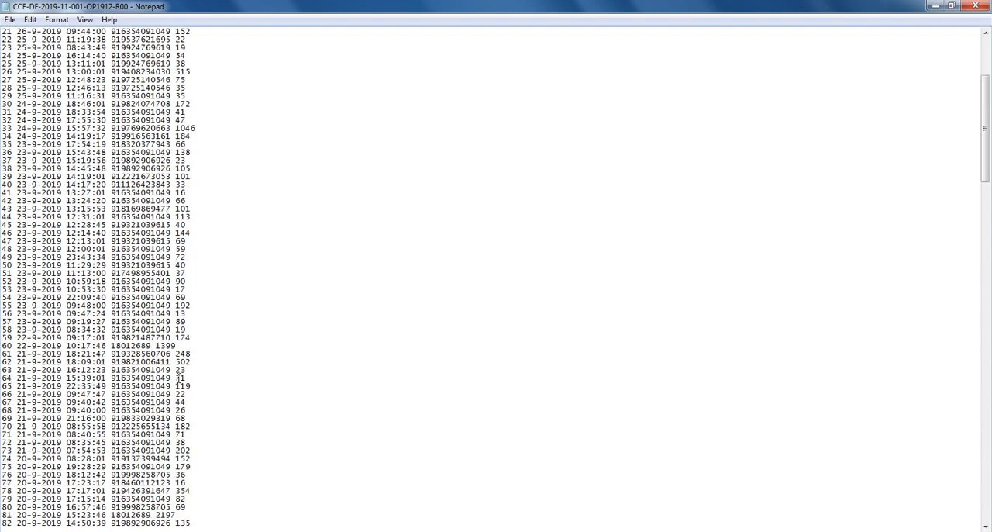
pyautogui.scroll(-20, 178, 385)
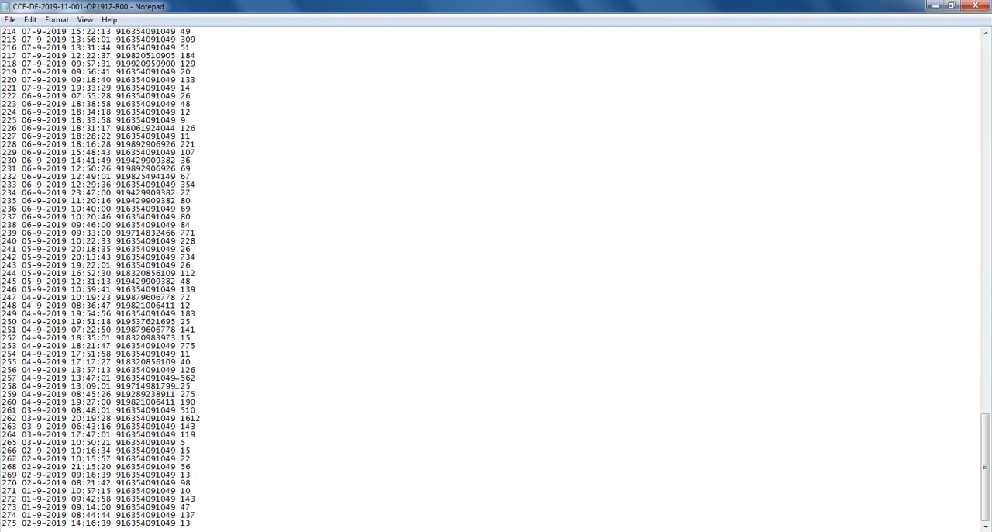
pyautogui.scroll(20, 177, 384)
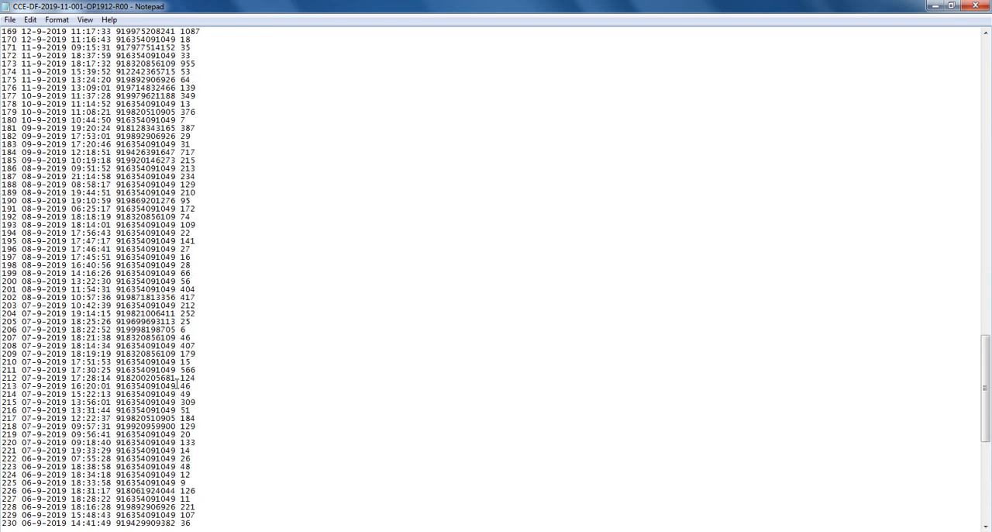
pyautogui.click(951, 5)
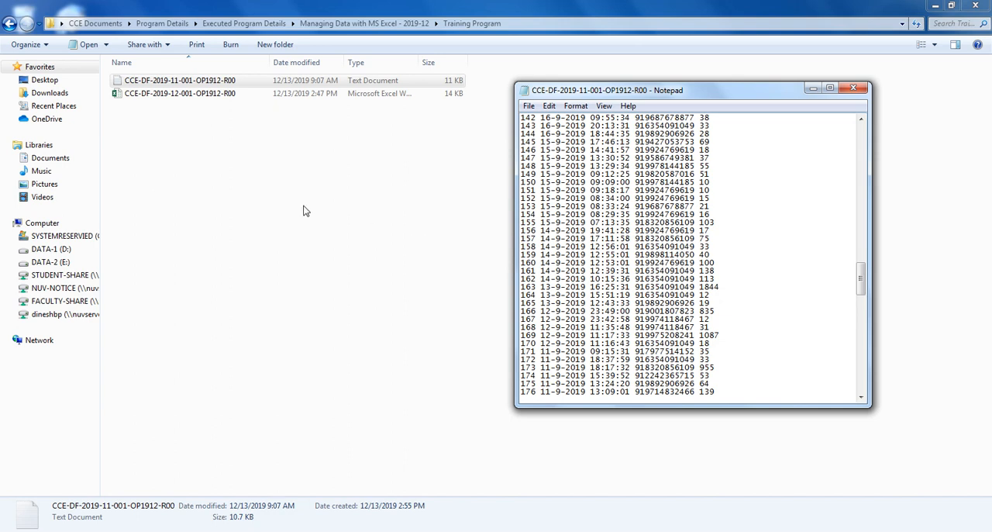
# Step: Open the Excel workbook CCE-DF-2019-12-001-OP1912-R00 and minimize the text document's window
pyautogui.click(153, 94)
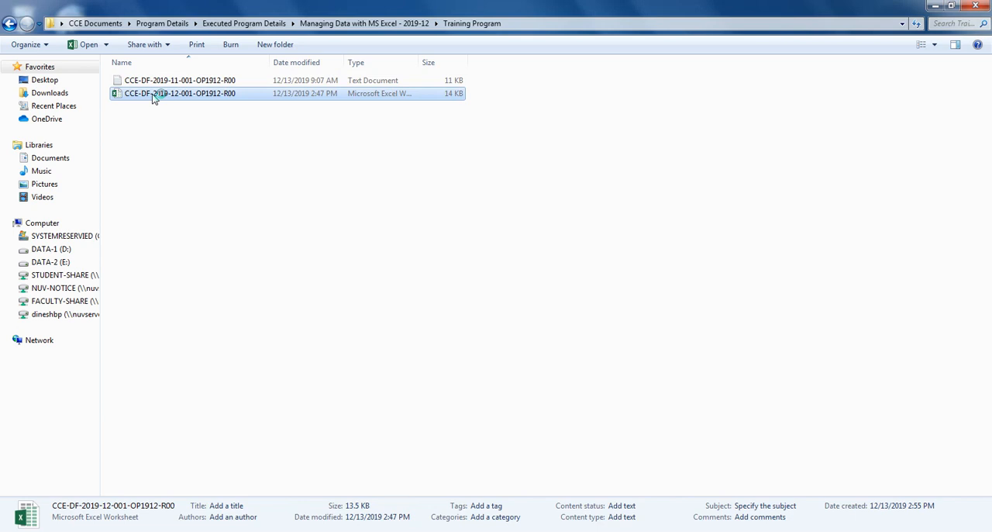
pyautogui.doubleClick(153, 94)
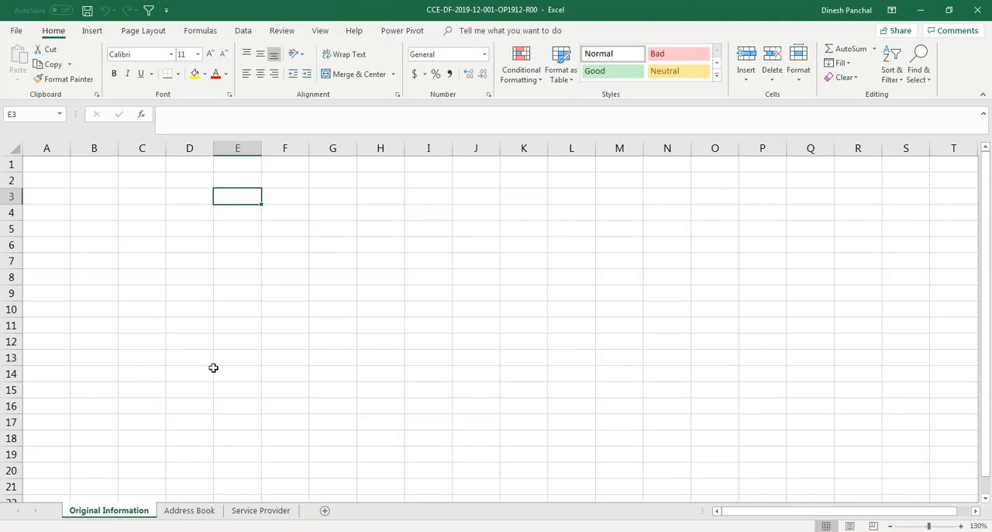
pyautogui.hotkey('alt', 'Tab')
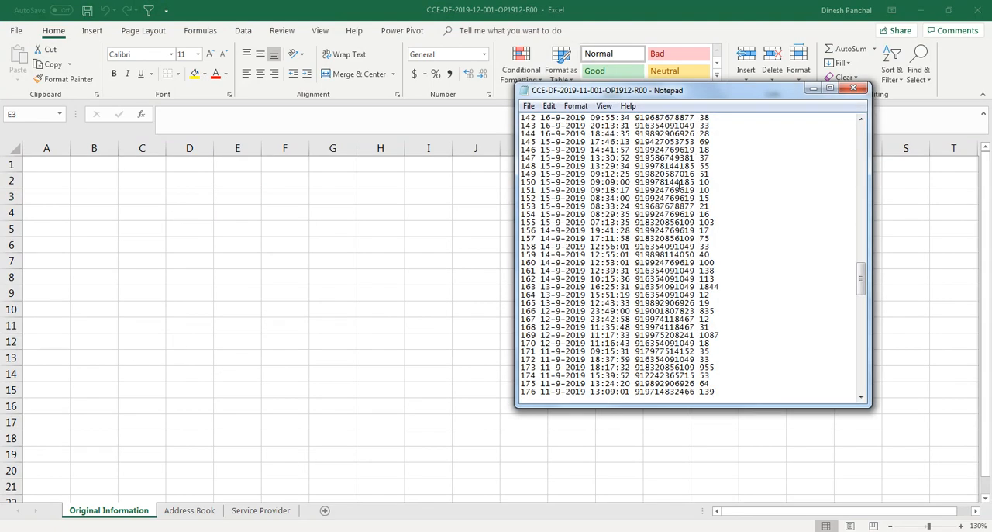
pyautogui.click(811, 89)
# Step: View the Address Book and Service Provider sheets, ending on the Original Information sheet
pyautogui.click(200, 515)
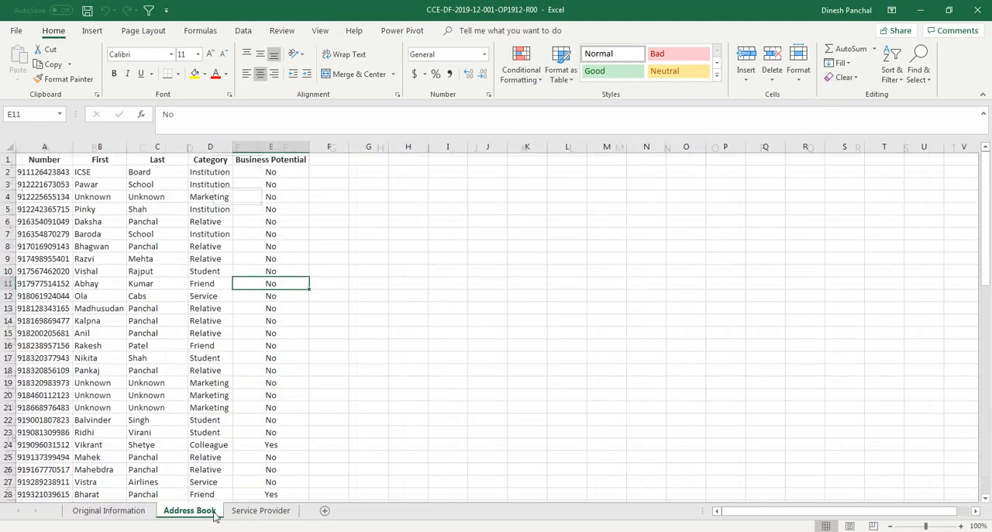
pyautogui.click(251, 515)
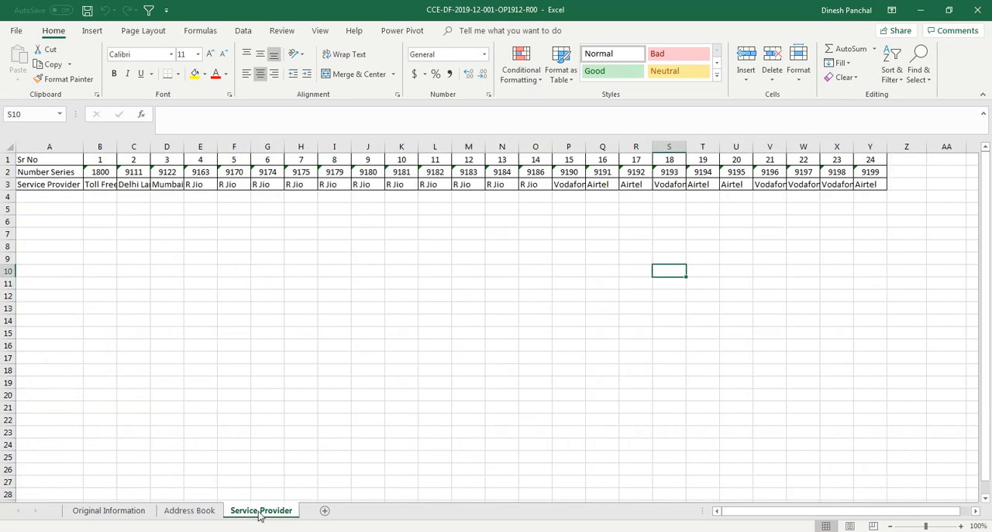
pyautogui.click(138, 512)
# Step: Copy all the call records from the text document and paste them into Original Information starting at cell A1
pyautogui.click(457, 531)
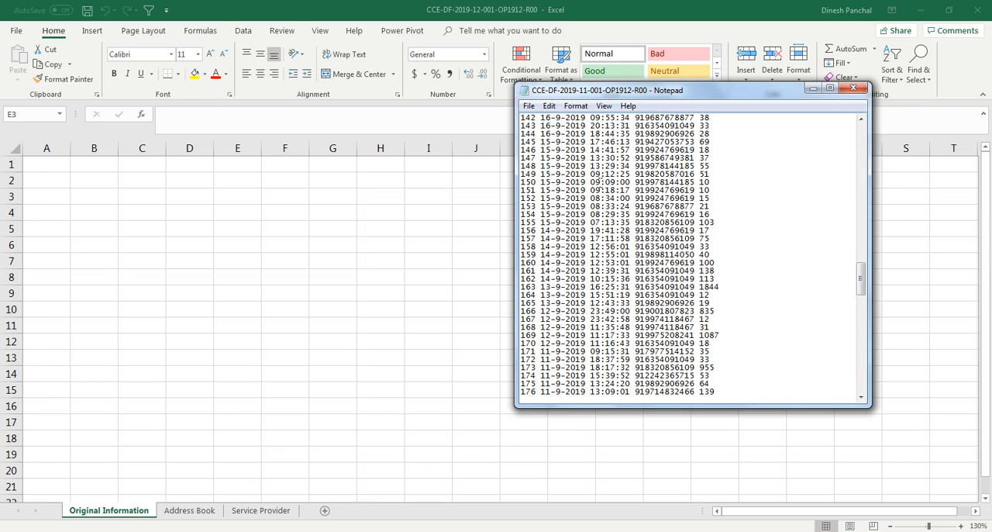
pyautogui.hotkey('ctrl', 'a')
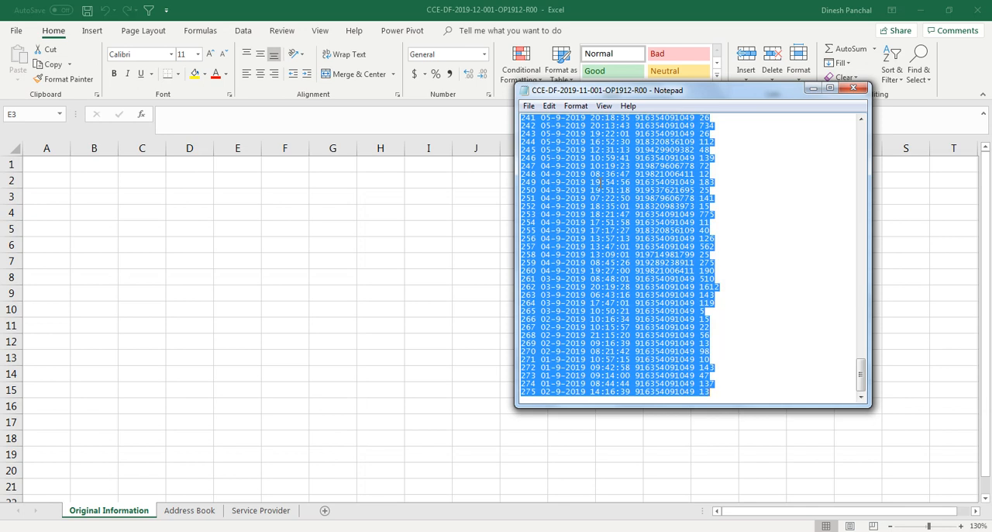
pyautogui.click(49, 166)
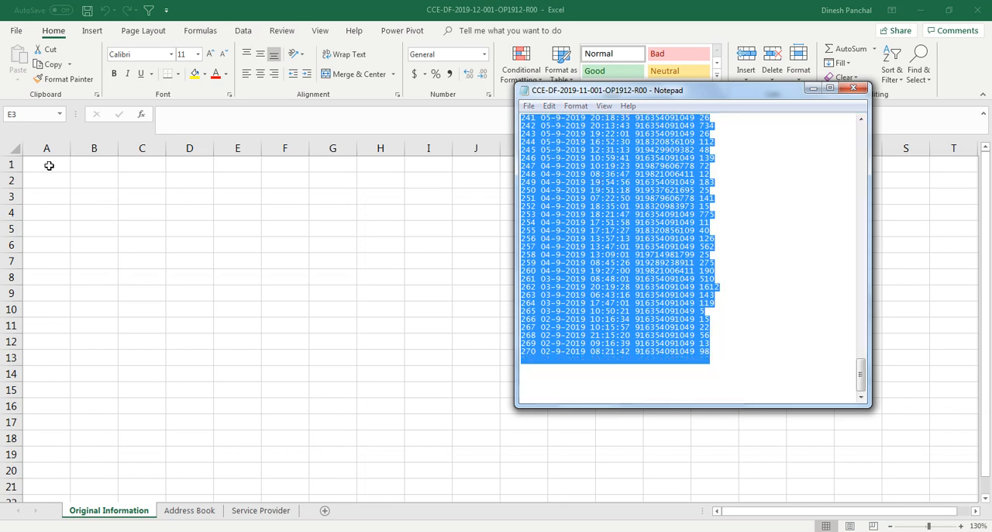
pyautogui.click(49, 166)
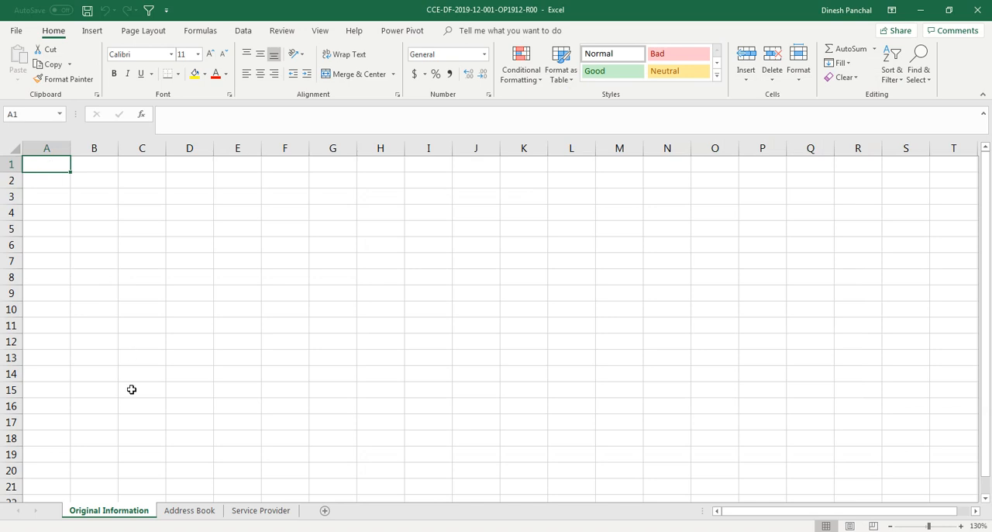
pyautogui.click(85, 511)
pyautogui.click(45, 166)
pyautogui.click(313, 531)
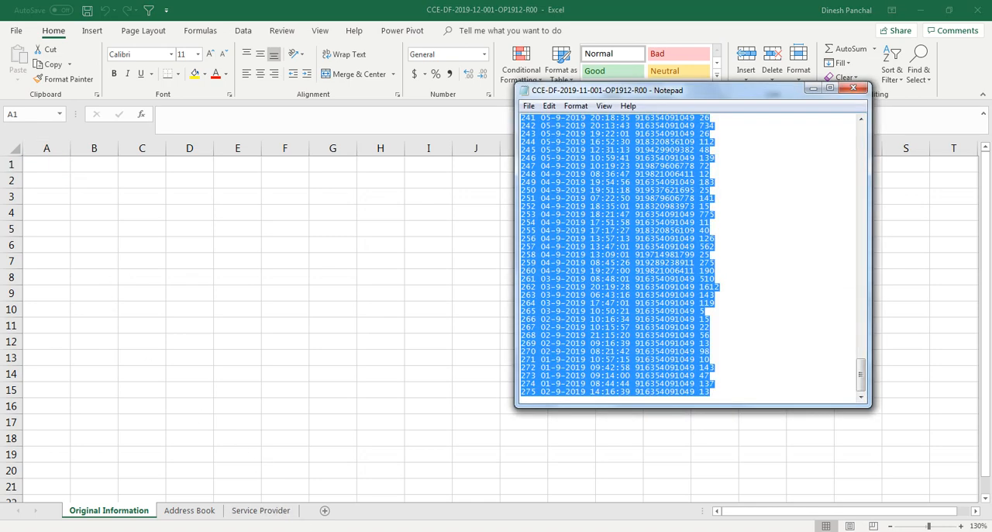
pyautogui.hotkey('ctrl', 'c')
pyautogui.hotkey('alt', 'Tab')
pyautogui.hotkey('ctrl', 'v')
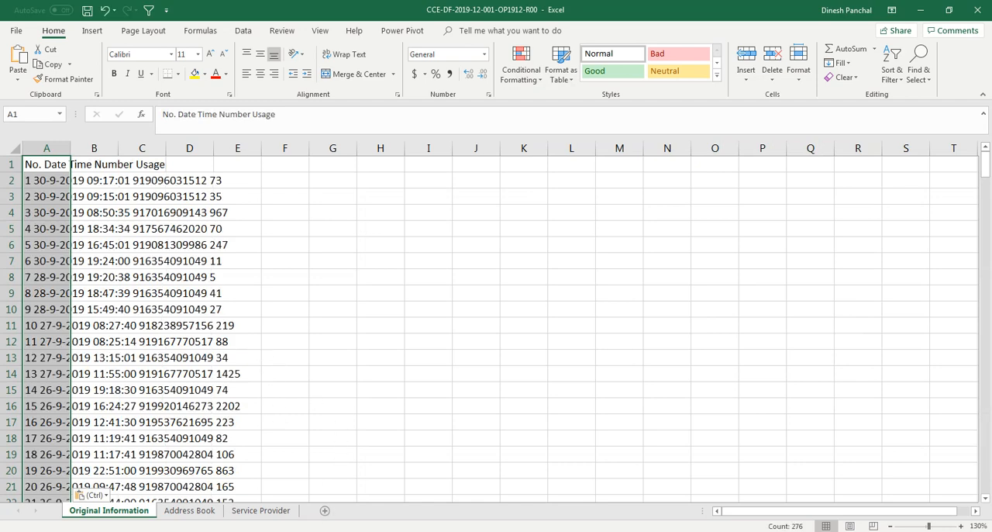
# Step: Examine the pasted records in column A down to the last row and compare them with the text document
pyautogui.click(328, 531)
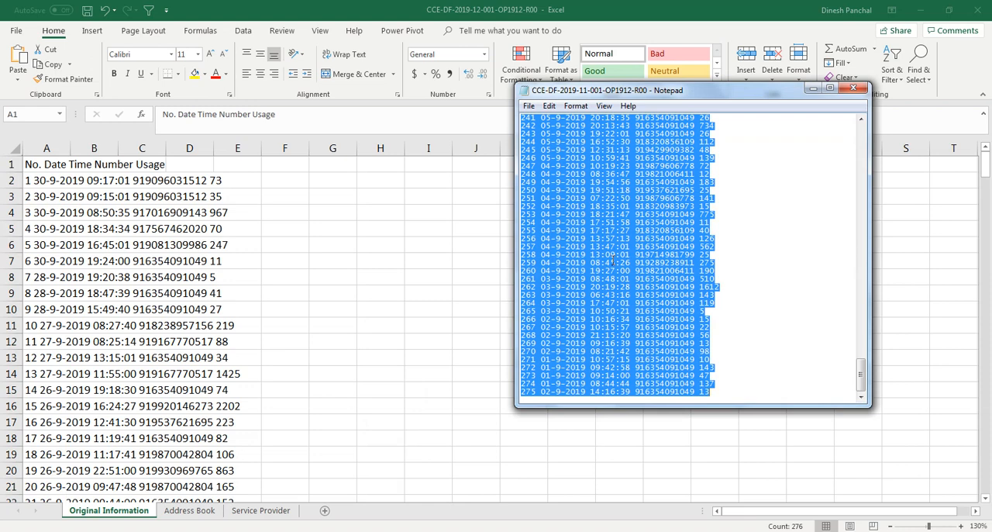
pyautogui.click(49, 164)
pyautogui.click(49, 164)
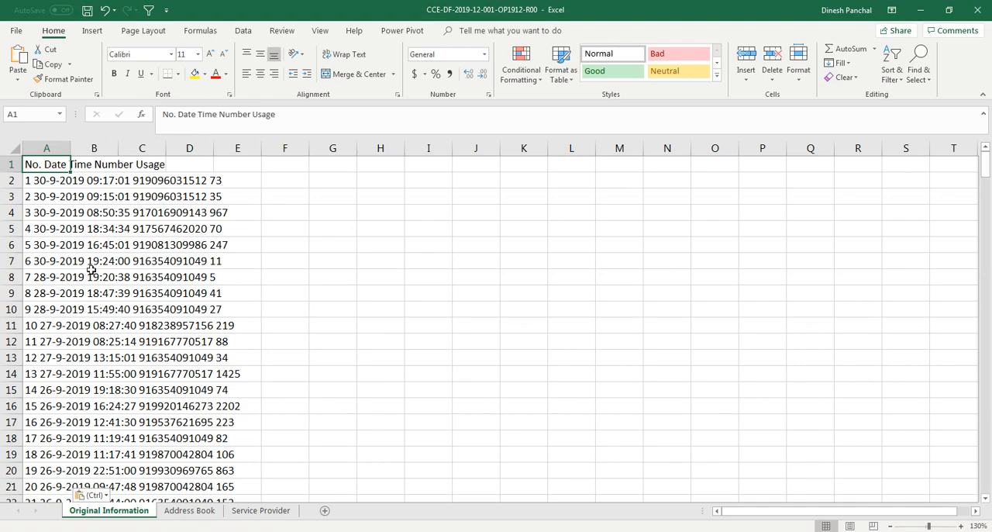
pyautogui.scroll(-14, 93, 283)
pyautogui.scroll(-20, 92, 286)
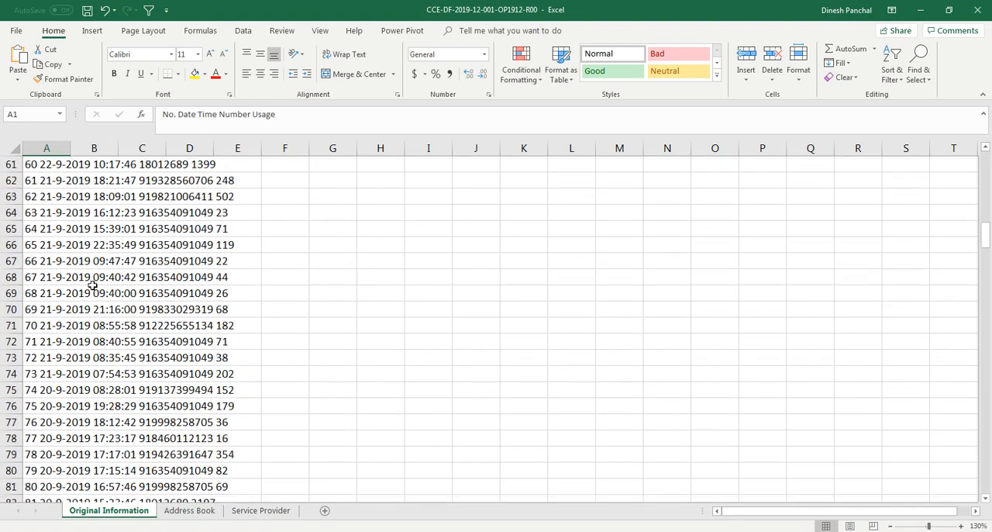
pyautogui.scroll(-20, 92, 285)
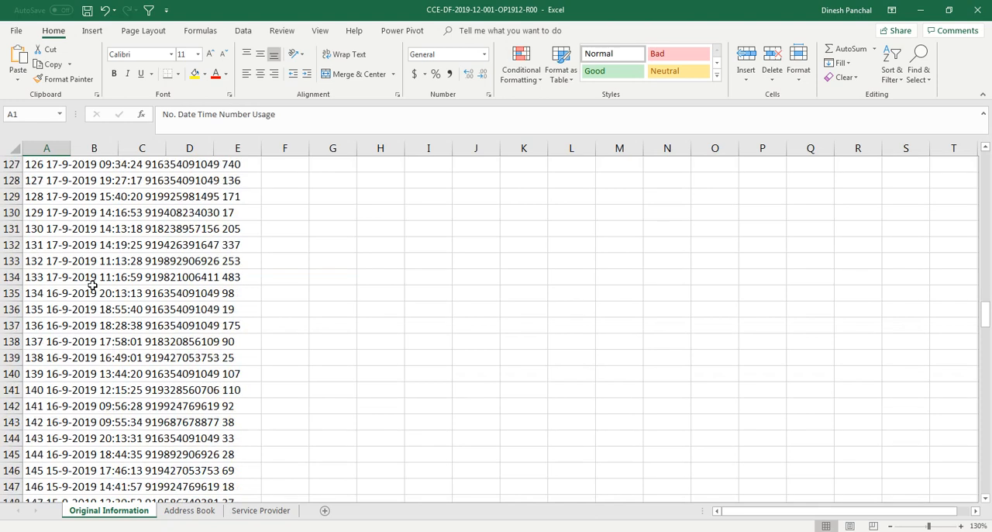
pyautogui.scroll(-20, 92, 285)
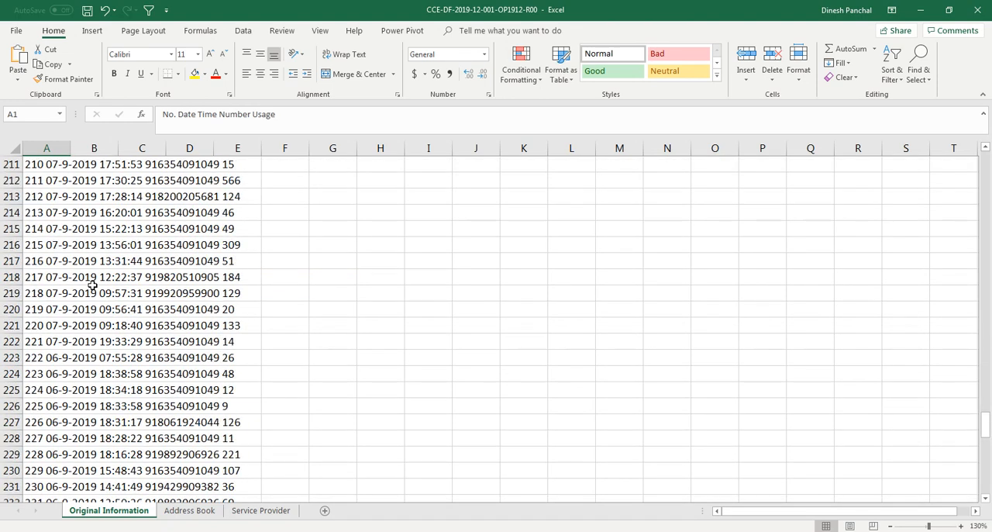
pyautogui.scroll(3, 93, 285)
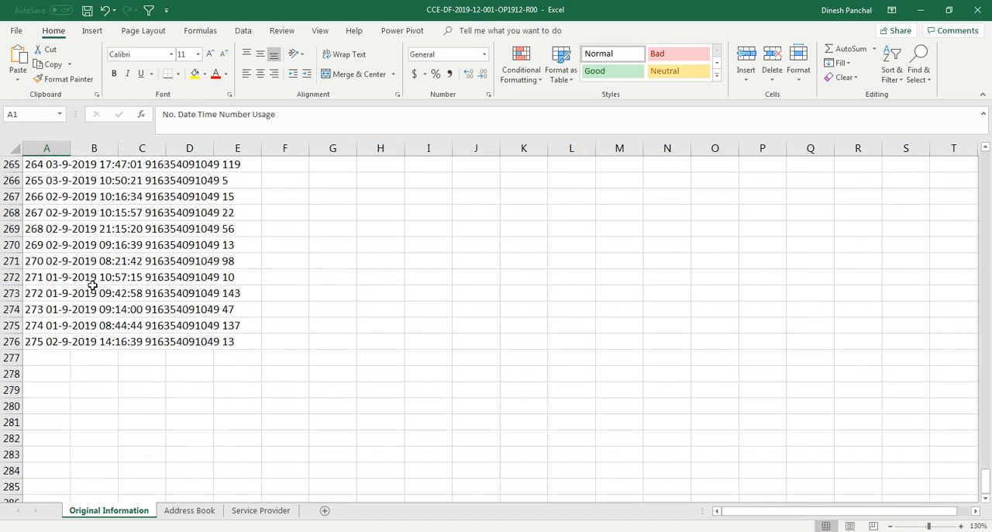
pyautogui.moveTo(987, 482); pyautogui.dragTo(975, 151)
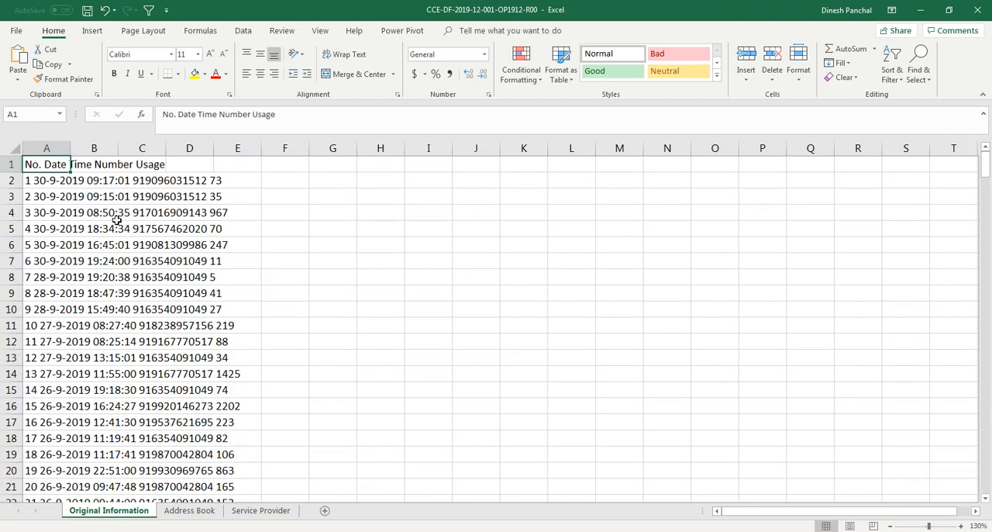
pyautogui.click(48, 182)
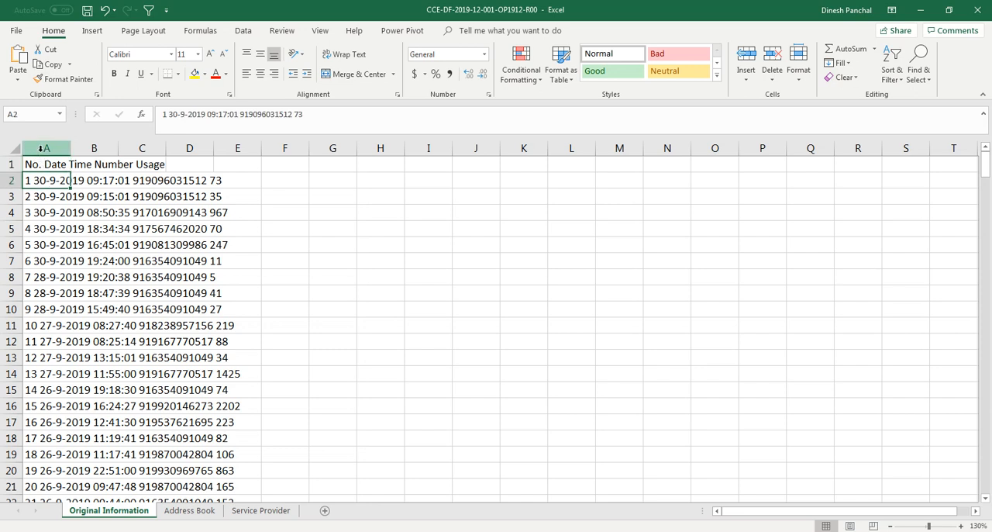
# Step: Split column A with Text to Columns as Delimited data, using only Space as the delimiter and General format, with destination $A$1
pyautogui.click(44, 147)
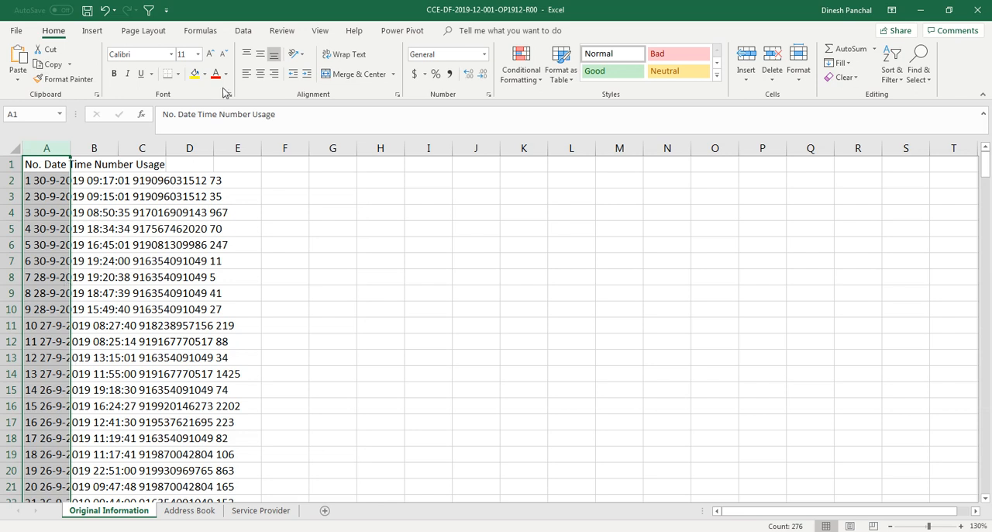
pyautogui.click(243, 31)
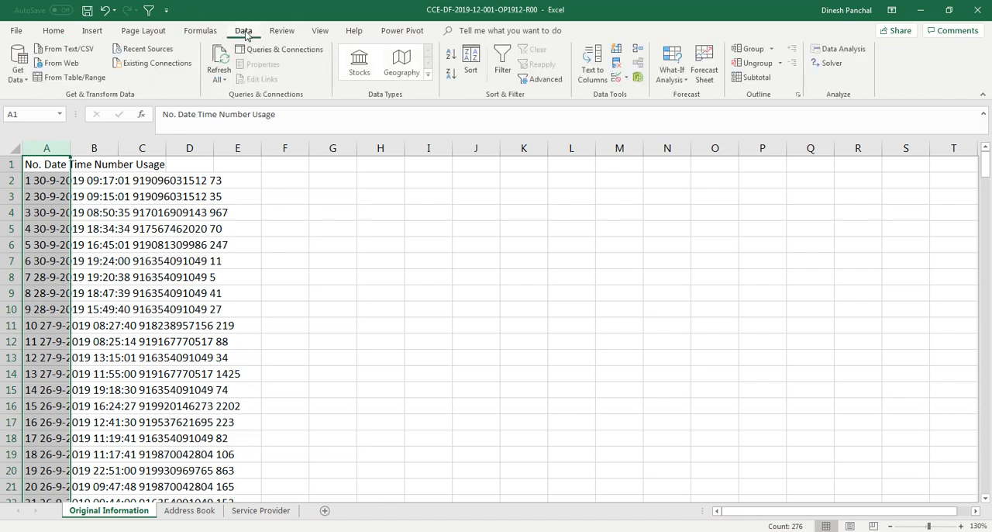
pyautogui.click(601, 71)
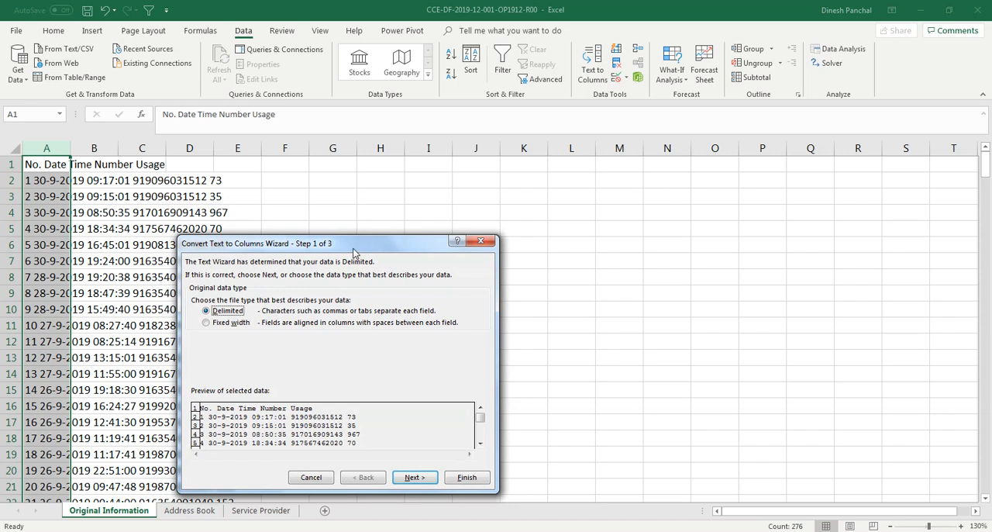
pyautogui.moveTo(354, 252); pyautogui.dragTo(452, 211)
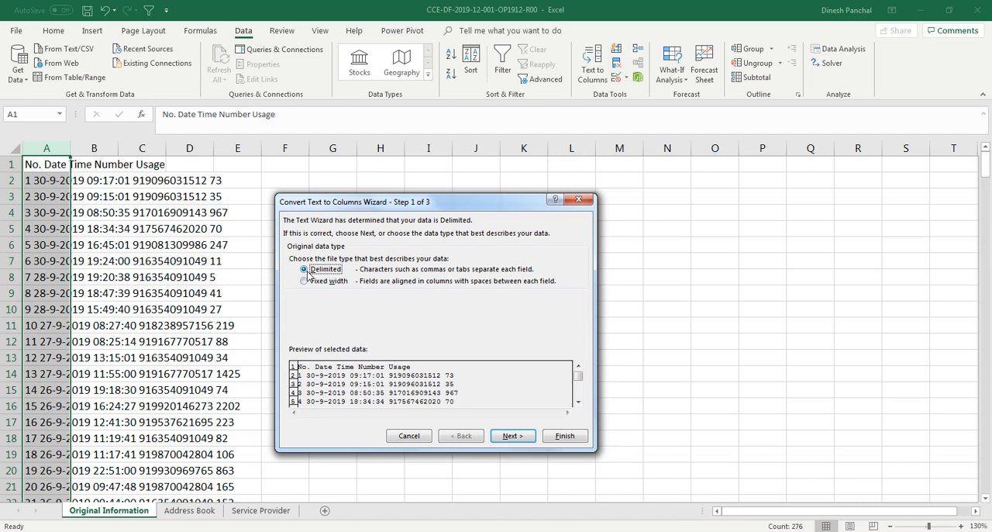
pyautogui.click(513, 438)
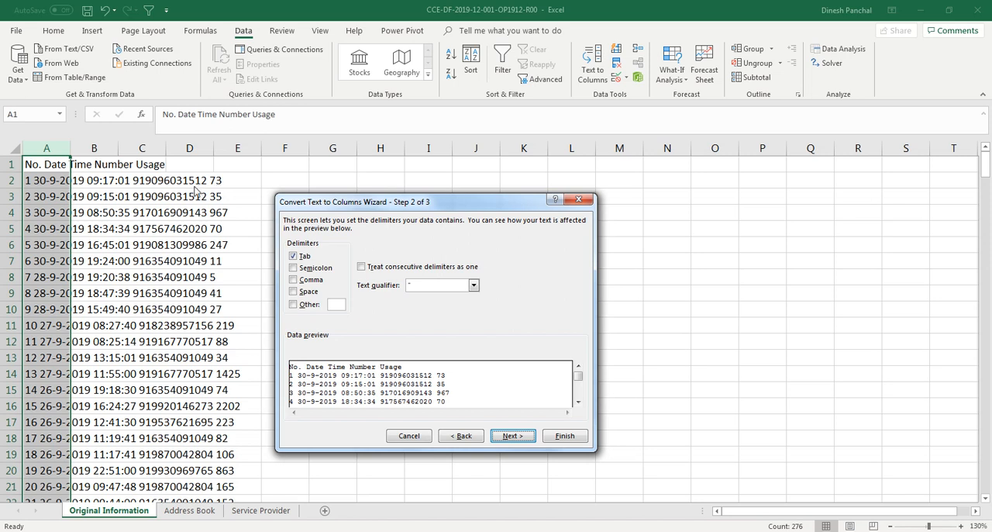
pyautogui.click(294, 292)
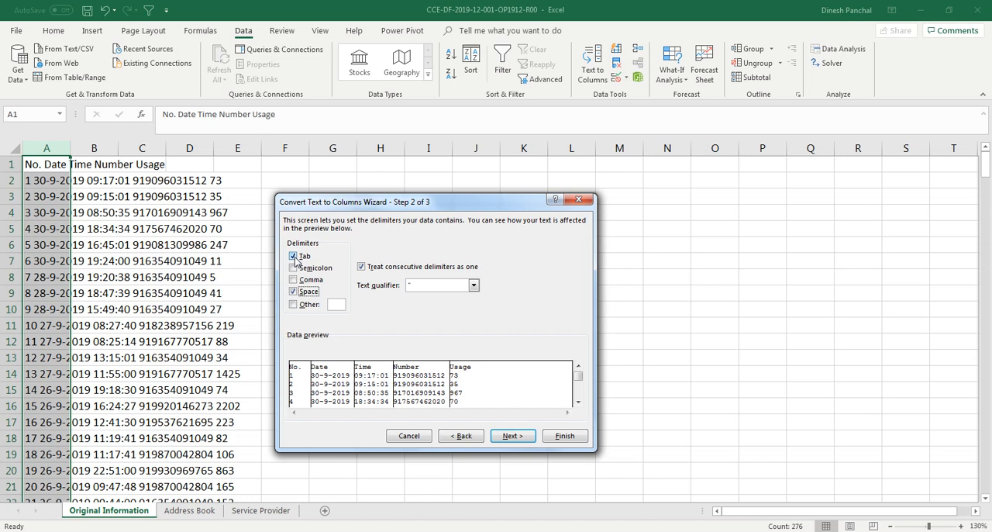
pyautogui.click(295, 260)
pyautogui.click(522, 439)
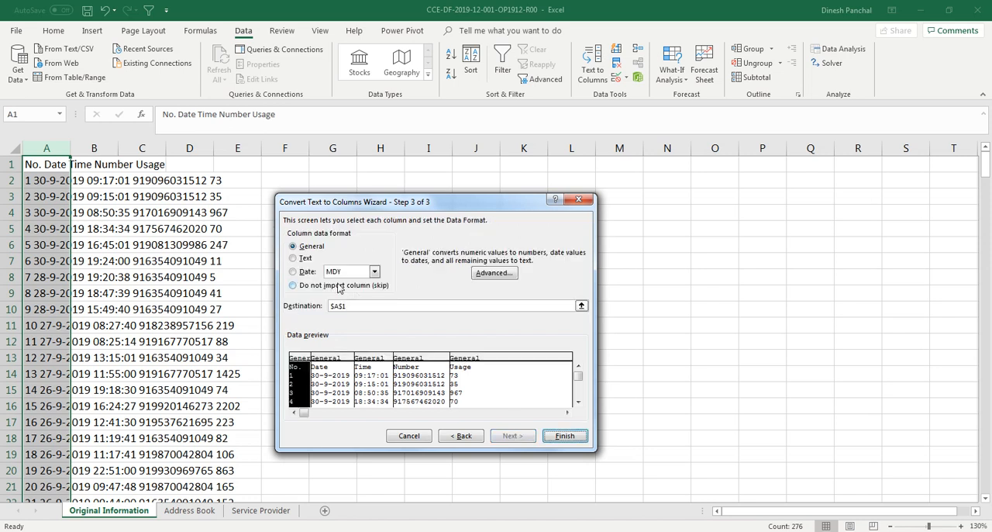
pyautogui.click(564, 437)
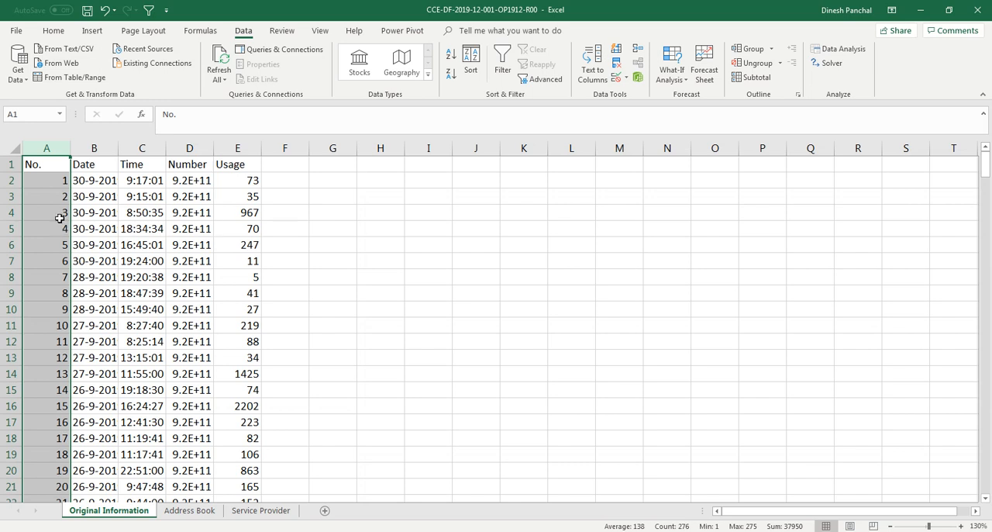
# Step: Examine the No., Date, Time, Number and Usage headers and how the Number column's values are displayed
pyautogui.click(46, 166)
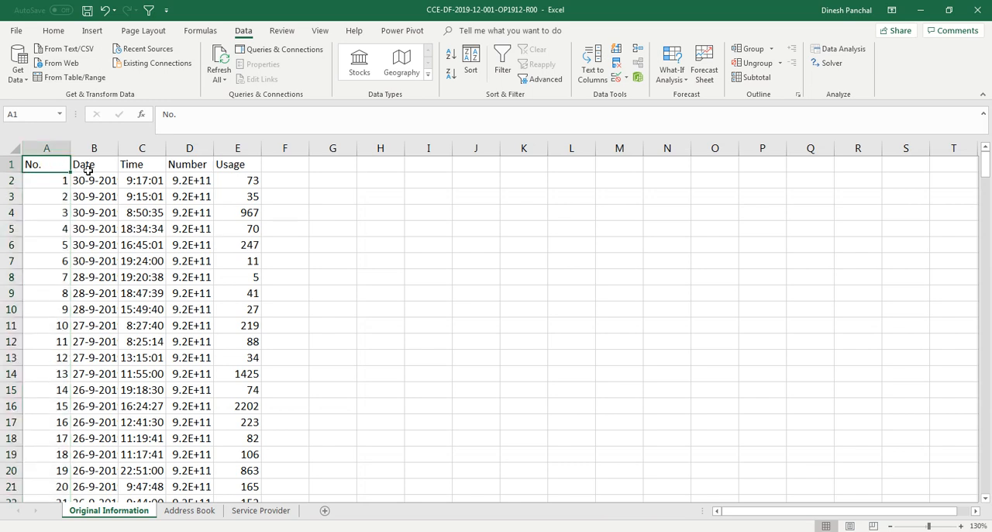
pyautogui.click(86, 169)
pyautogui.click(151, 168)
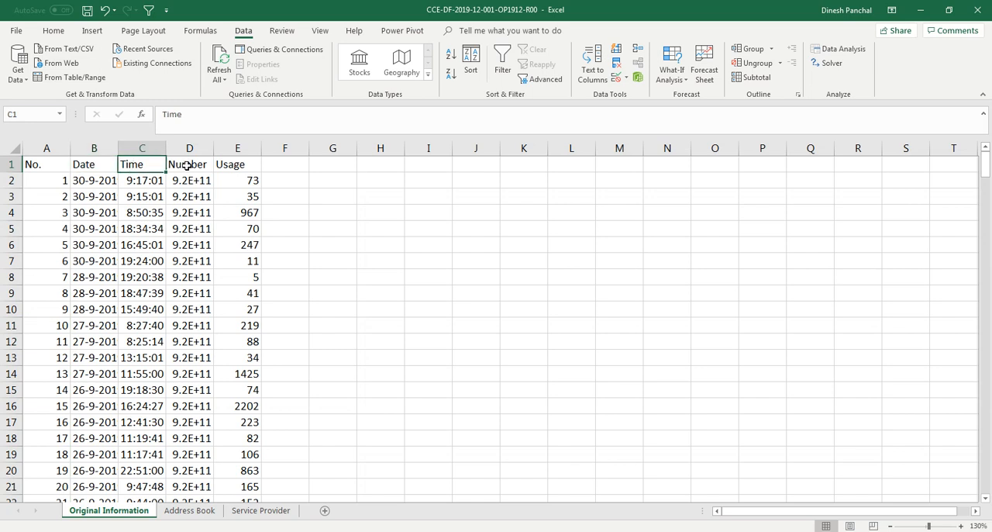
pyautogui.click(187, 166)
pyautogui.click(235, 164)
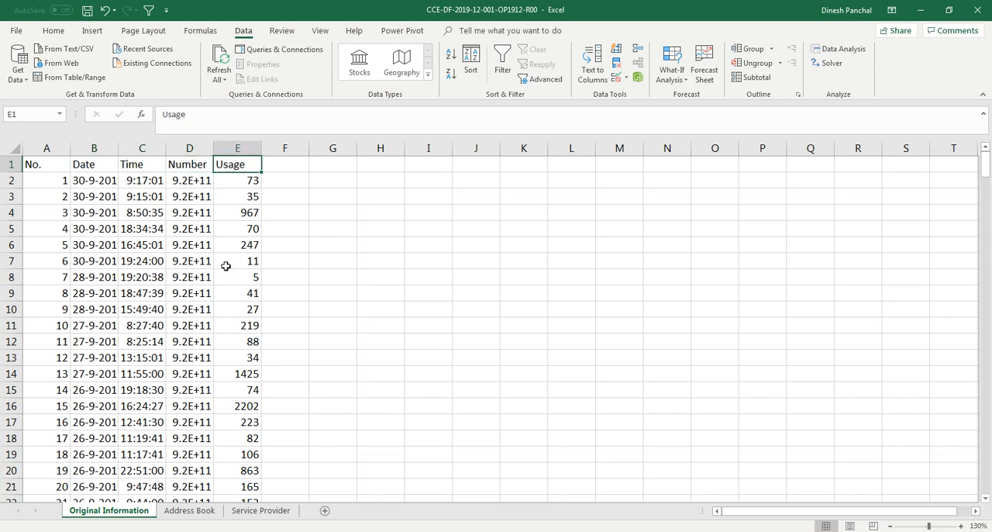
pyautogui.click(192, 183)
pyautogui.moveTo(180, 235); pyautogui.dragTo(175, 403)
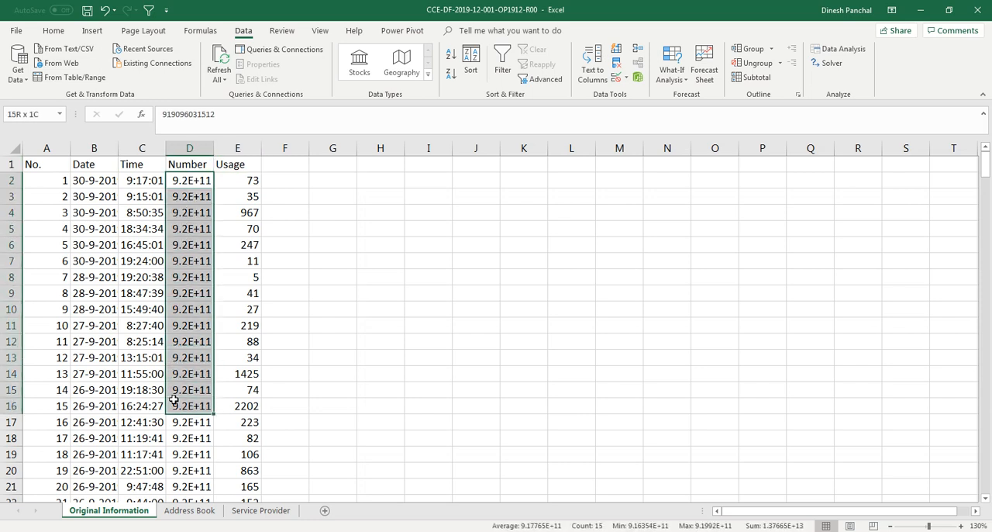
pyautogui.click(178, 327)
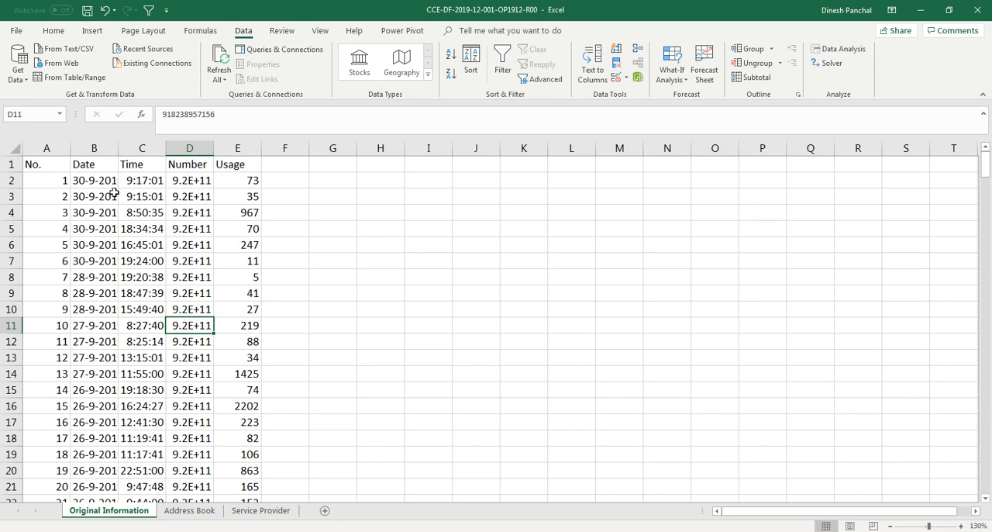
# Step: AutoFit the widths of columns A through E to their contents
pyautogui.moveTo(63, 148); pyautogui.dragTo(238, 148)
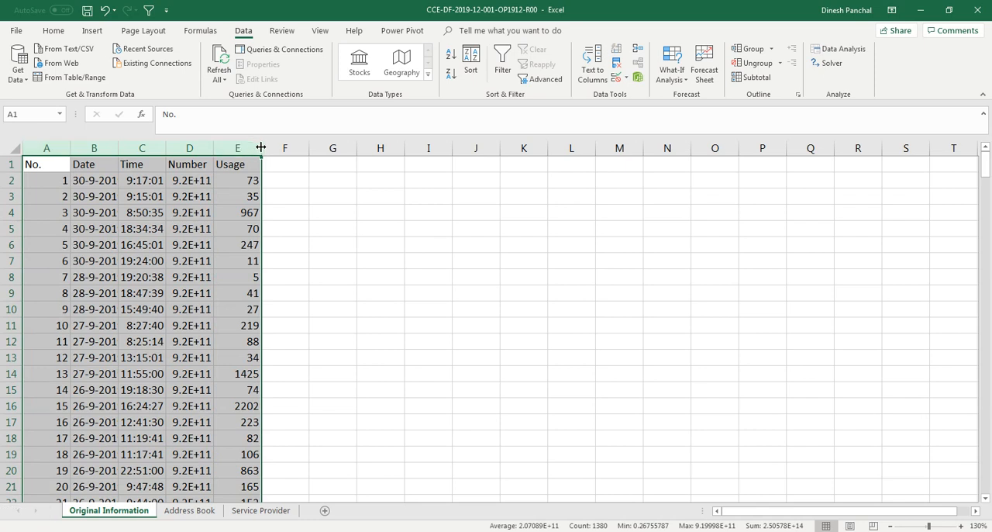
pyautogui.moveTo(46, 148); pyautogui.dragTo(238, 148)
pyautogui.press('ctrl')
pyautogui.doubleClick(260, 148)
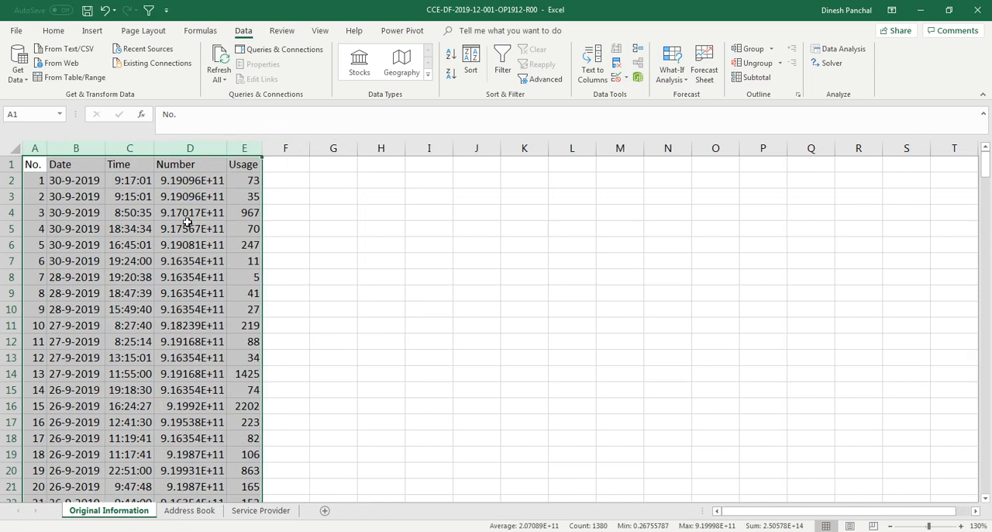
pyautogui.click(145, 246)
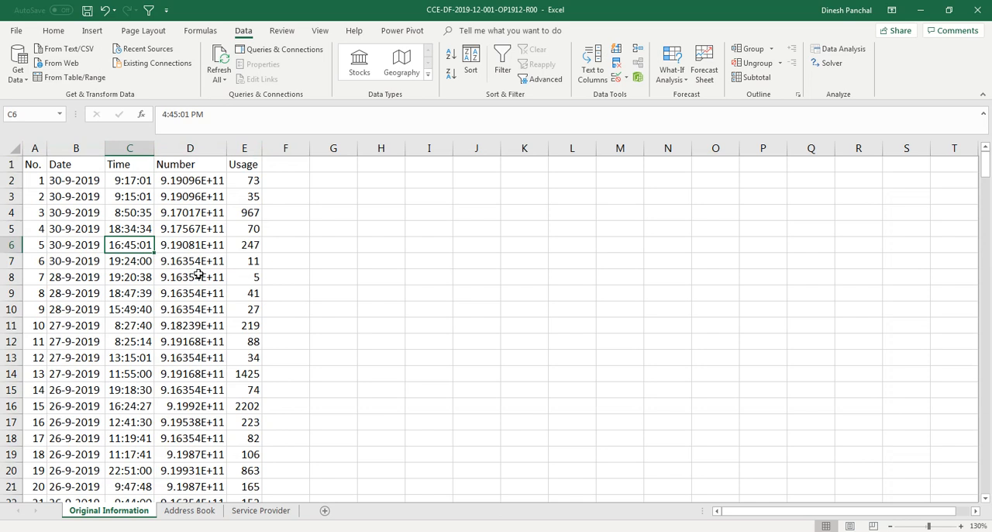
# Step: Format all values in the Number column, from D2 down to D276, as Number with 0 decimal places
pyautogui.moveTo(197, 184); pyautogui.dragTo(183, 379)
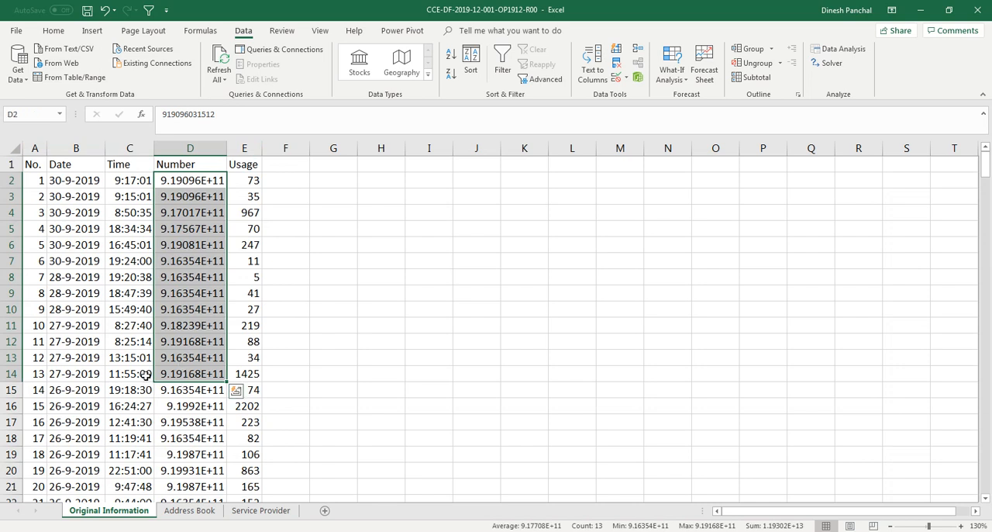
pyautogui.click(123, 340)
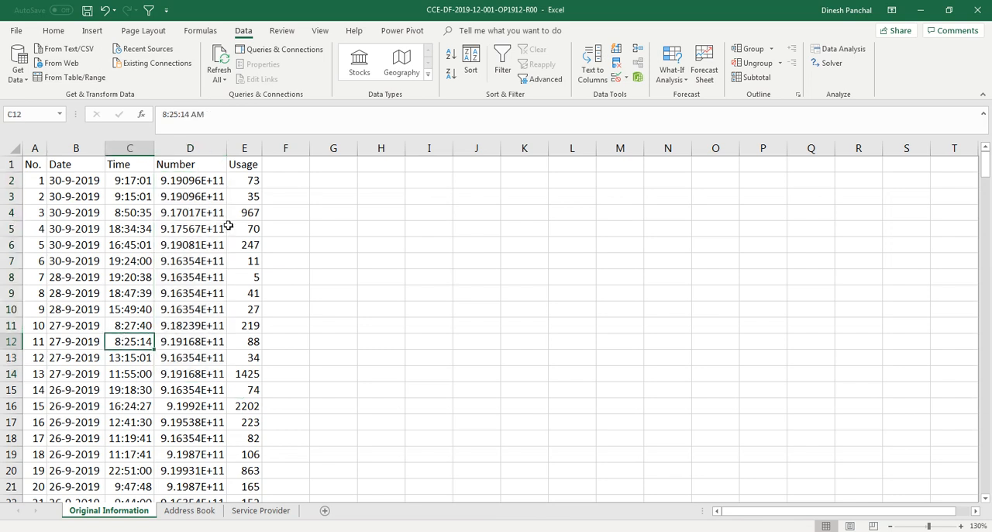
pyautogui.moveTo(195, 184); pyautogui.dragTo(194, 342)
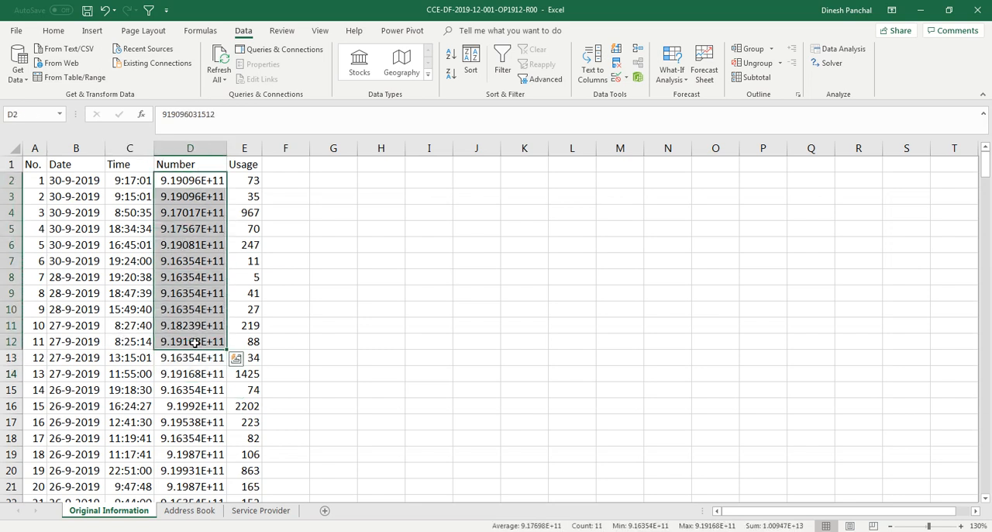
pyautogui.click(178, 186)
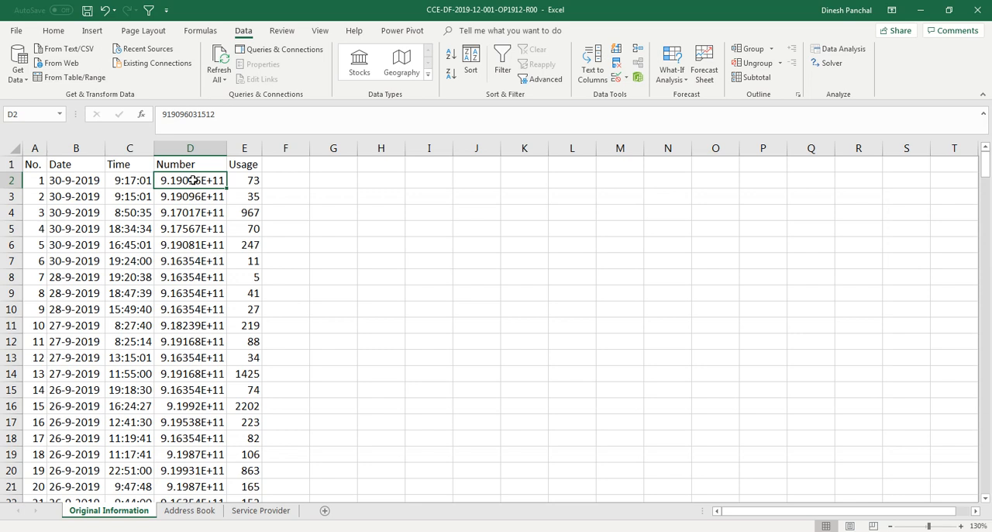
pyautogui.hotkey('ctrl', 'shift', 'Down')
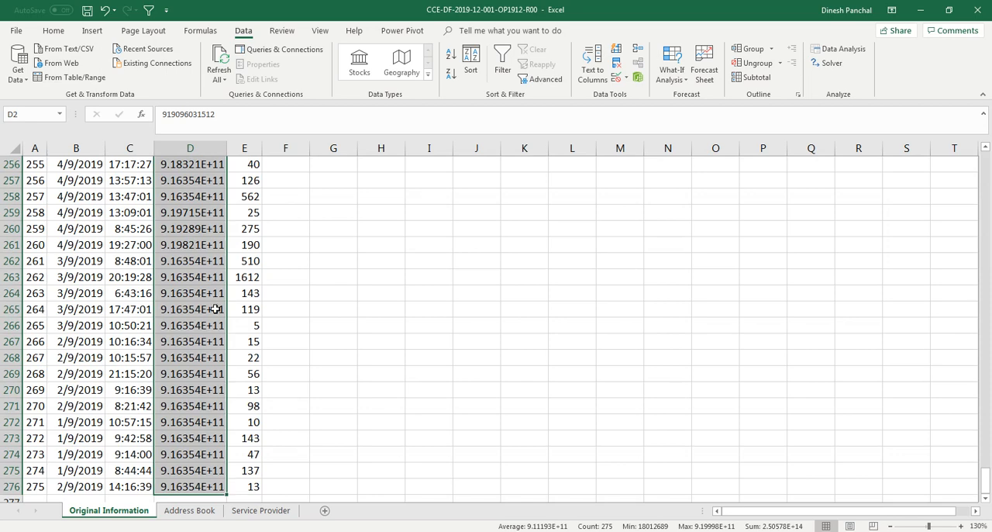
pyautogui.scroll(3, 215, 308)
pyautogui.scroll(-5, 215, 308)
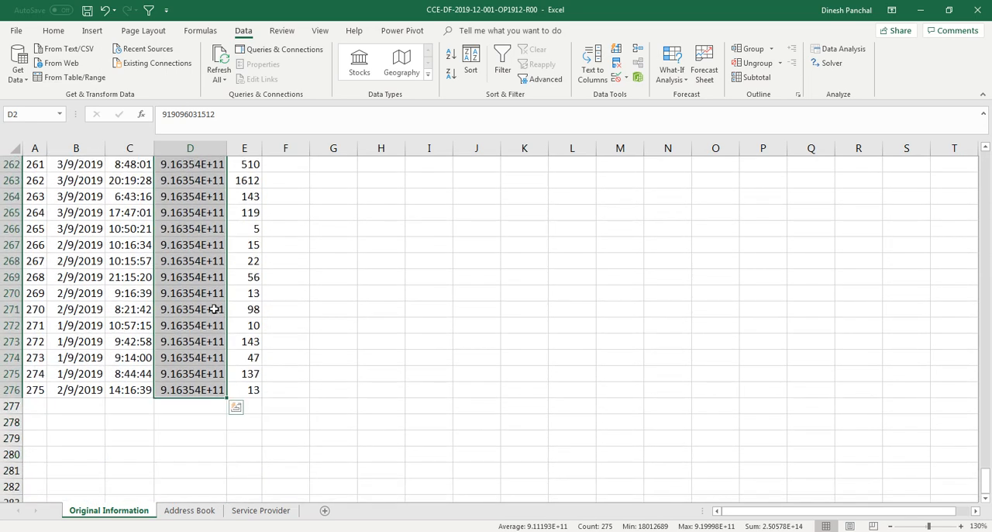
pyautogui.scroll(19, 215, 309)
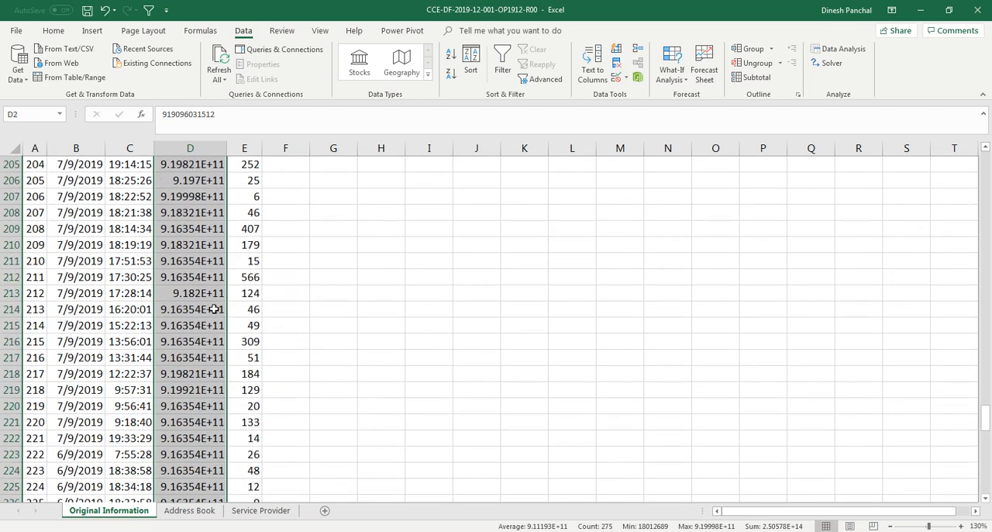
pyautogui.scroll(20, 214, 309)
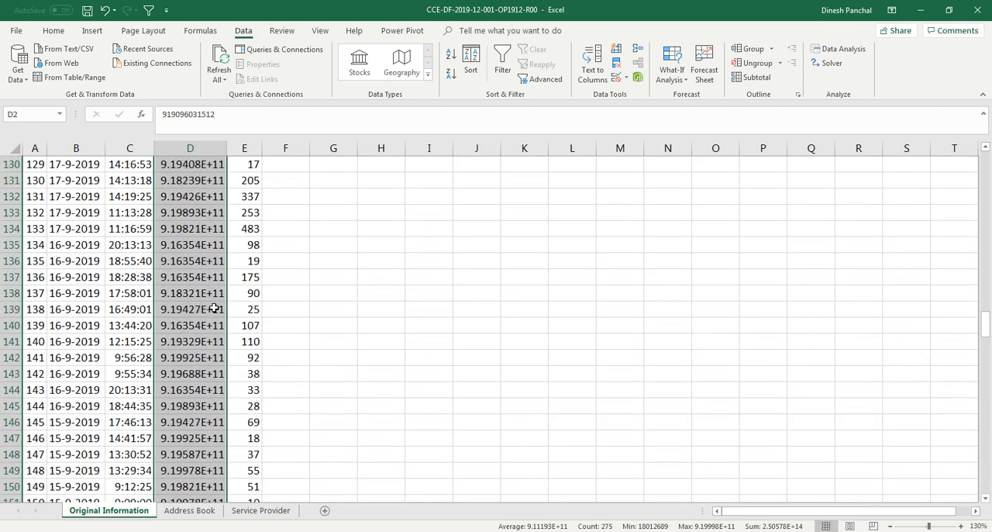
pyautogui.scroll(6, 214, 309)
pyautogui.moveTo(990, 309); pyautogui.dragTo(987, 161)
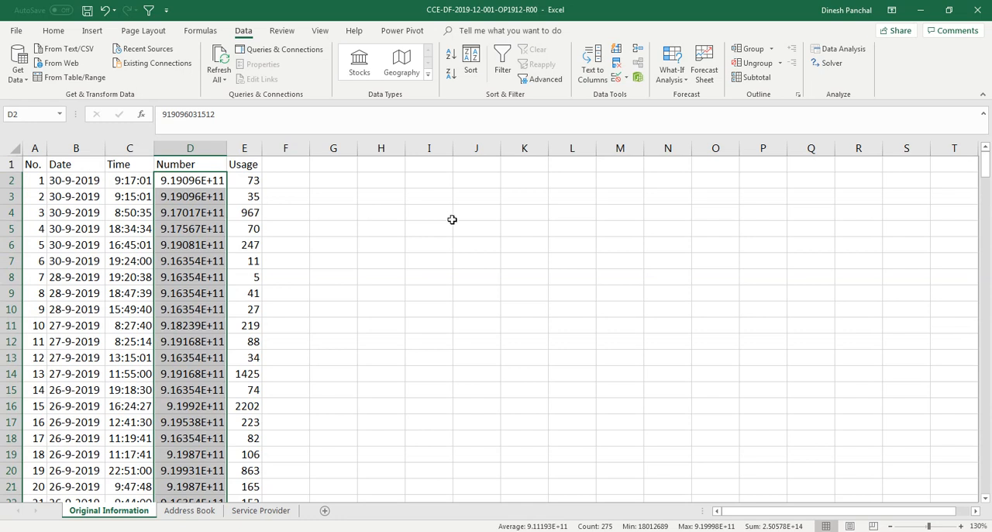
pyautogui.rightClick(203, 266)
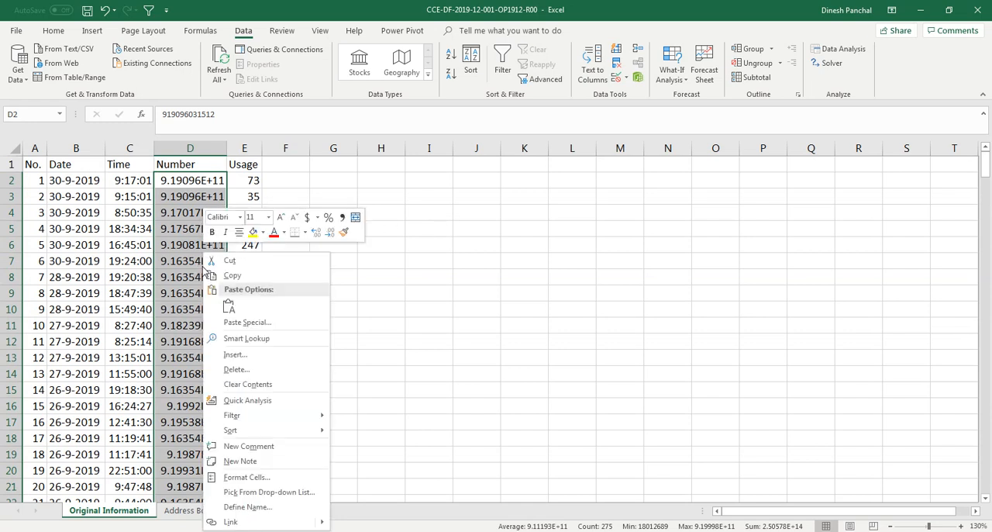
pyautogui.click(256, 483)
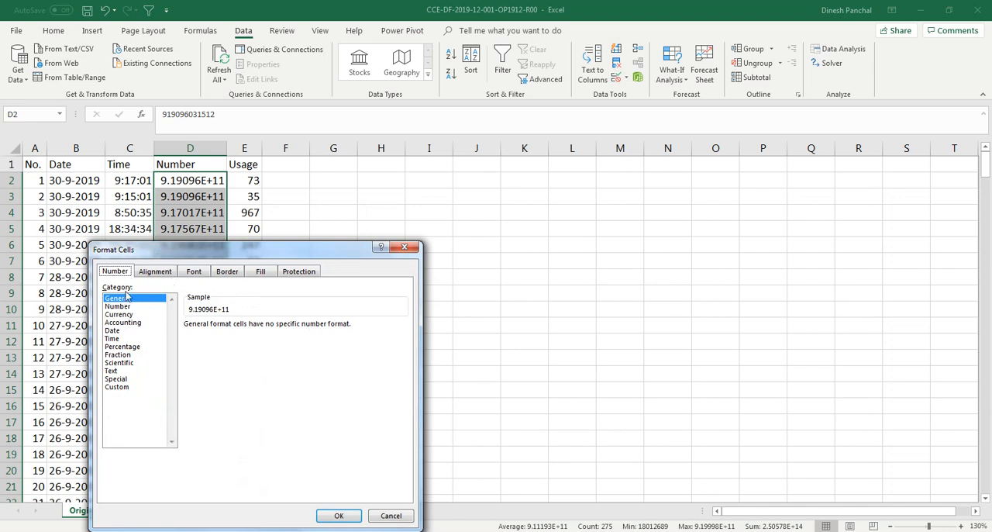
pyautogui.click(124, 307)
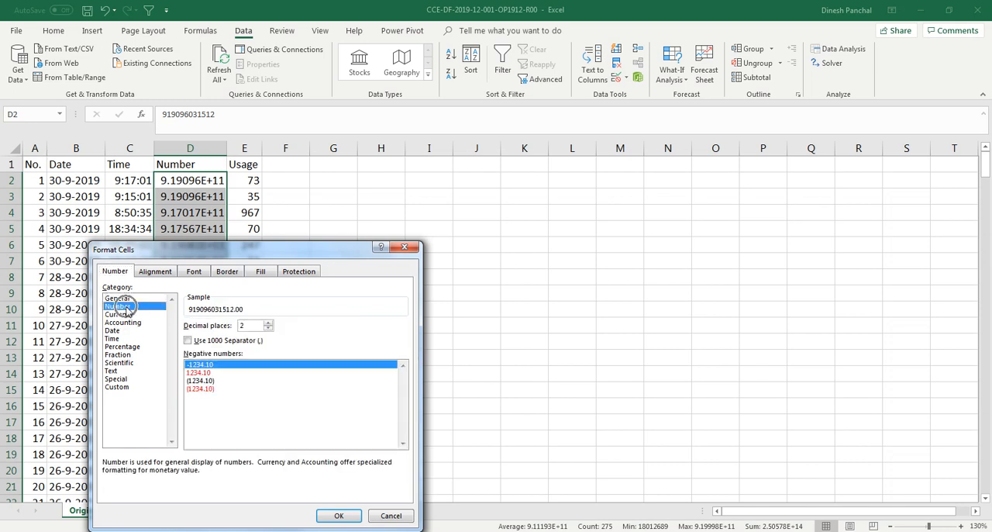
pyautogui.moveTo(194, 256); pyautogui.dragTo(398, 212)
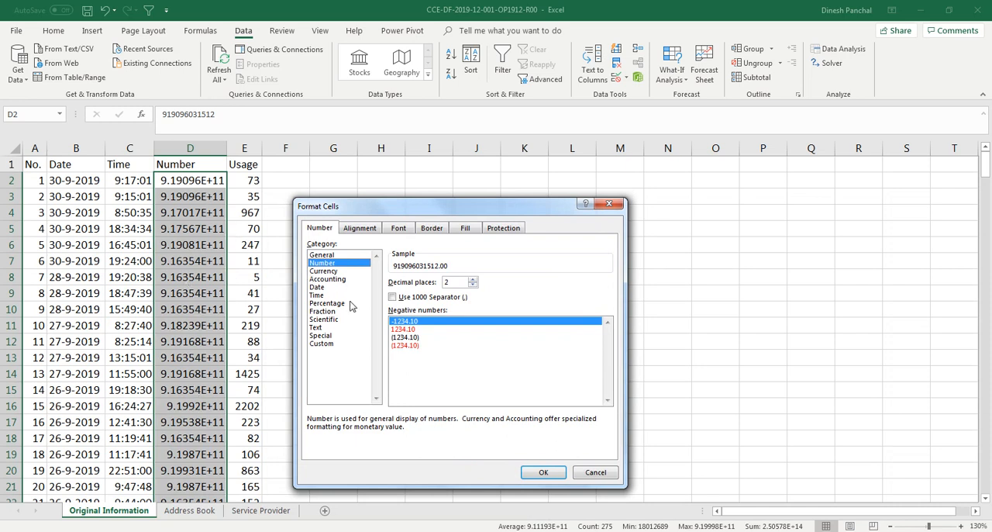
pyautogui.click(473, 286)
pyautogui.click(473, 286)
pyautogui.click(546, 472)
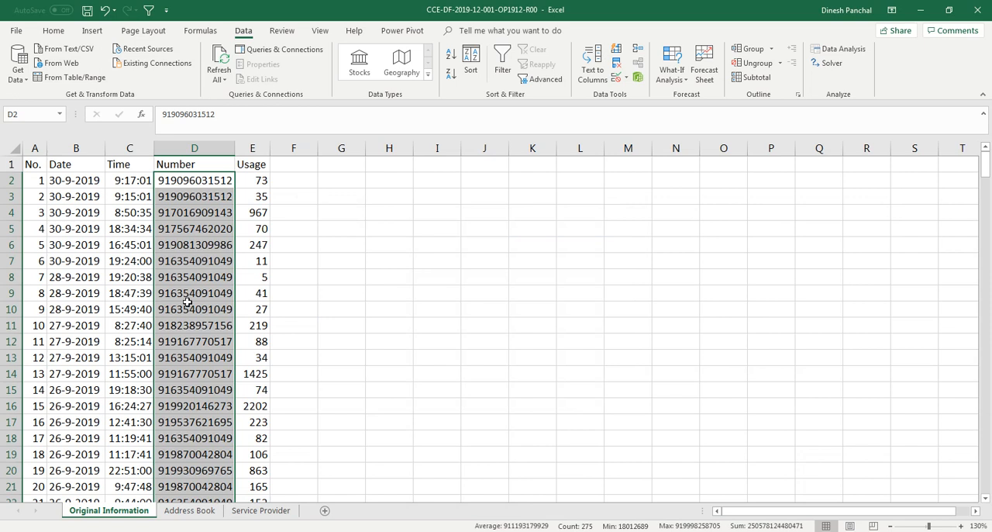
pyautogui.click(118, 293)
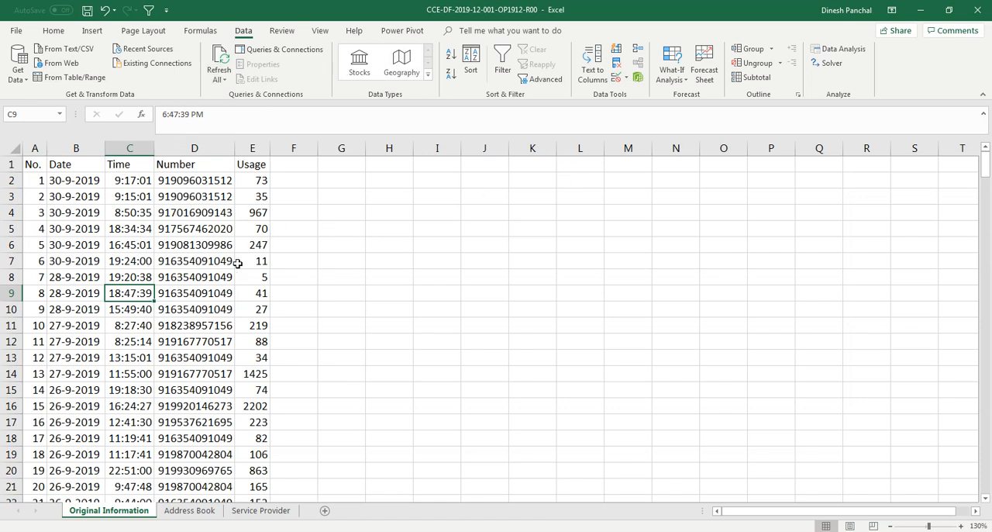
# Step: Turn on Filter for the header row of the call records
pyautogui.click(147, 263)
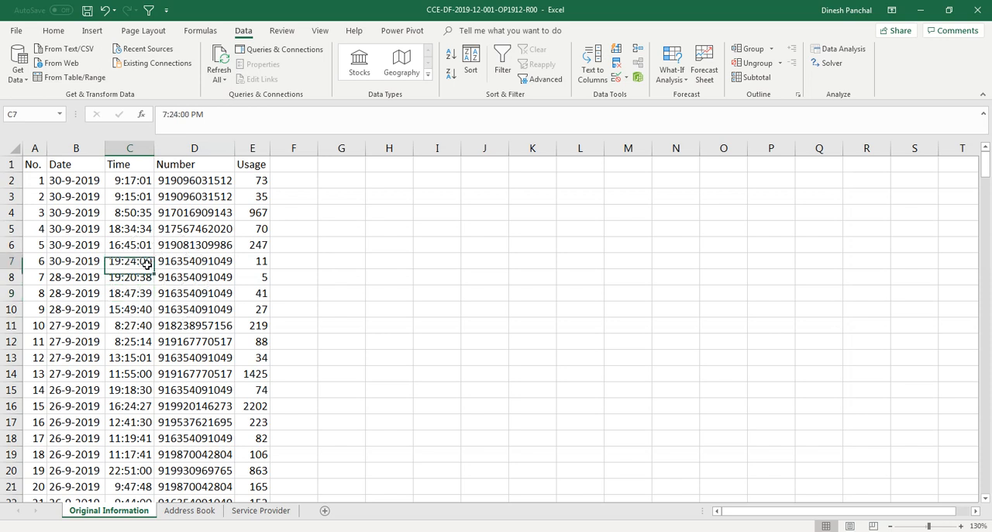
pyautogui.click(54, 31)
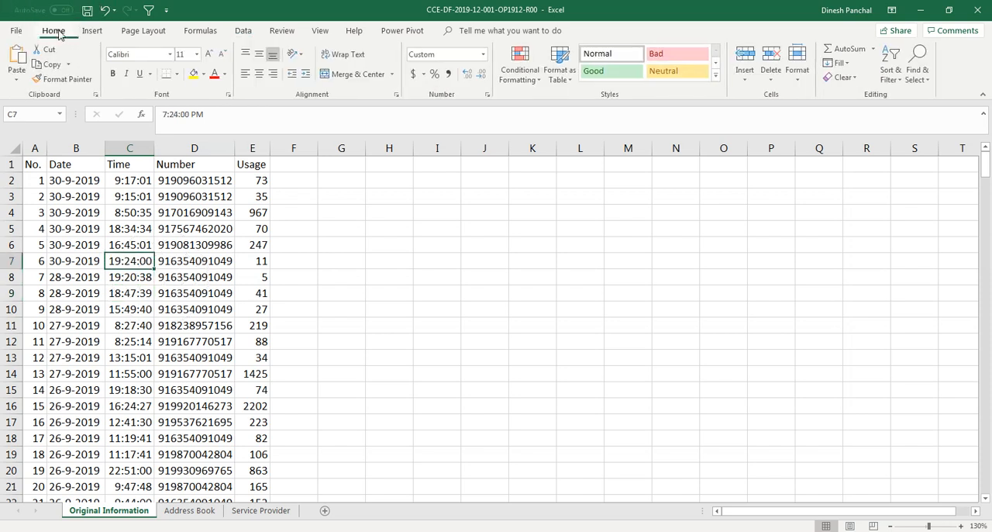
pyautogui.click(901, 84)
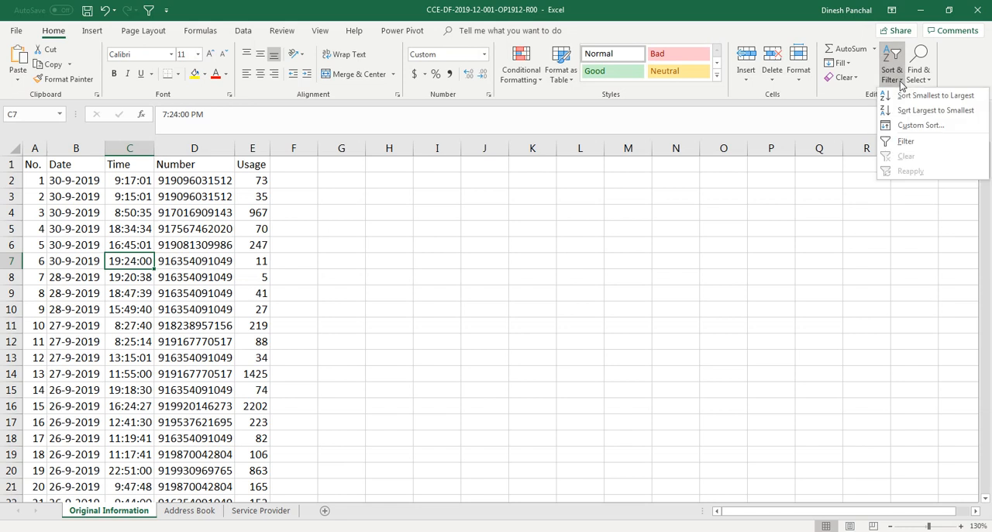
pyautogui.click(909, 143)
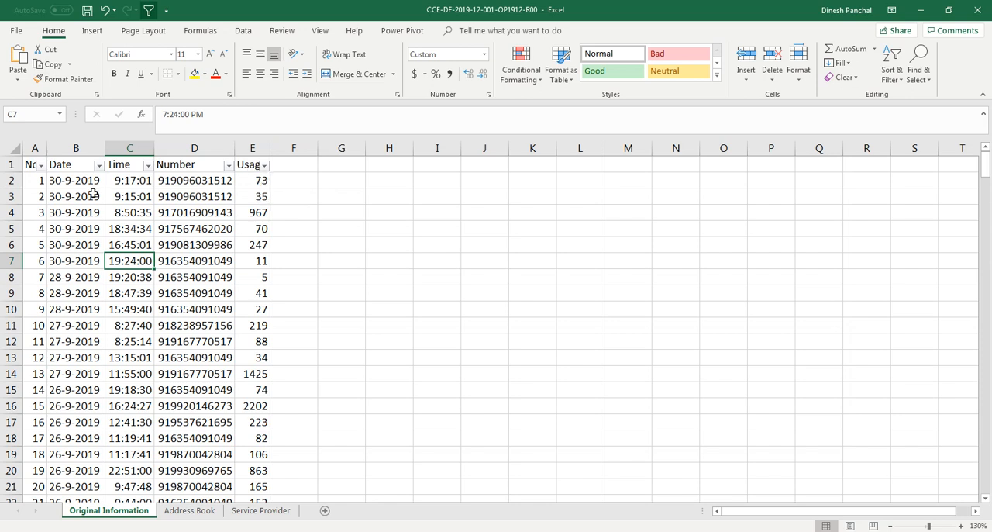
# Step: Examine the filter value lists of the No. and Date columns through to their later entries, leaving every value included
pyautogui.click(42, 166)
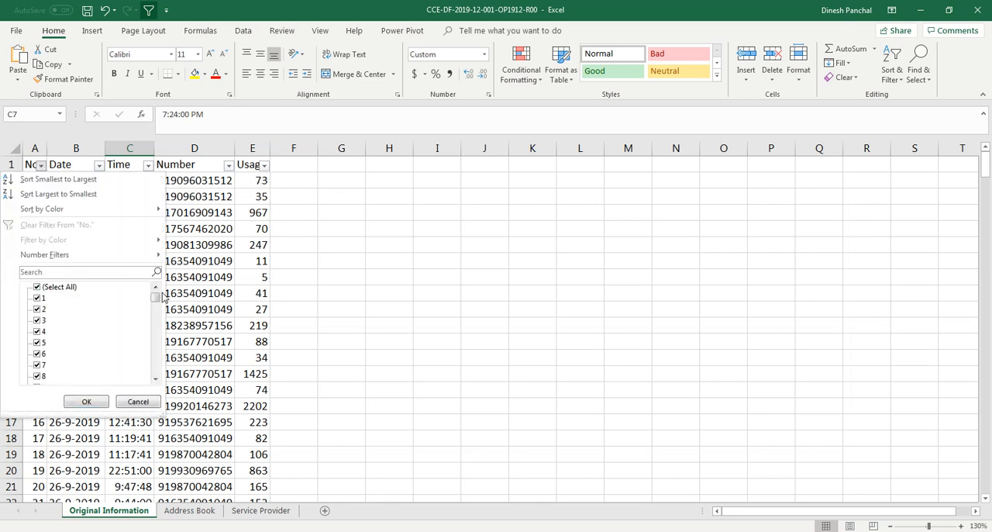
pyautogui.moveTo(156, 297); pyautogui.dragTo(156, 368)
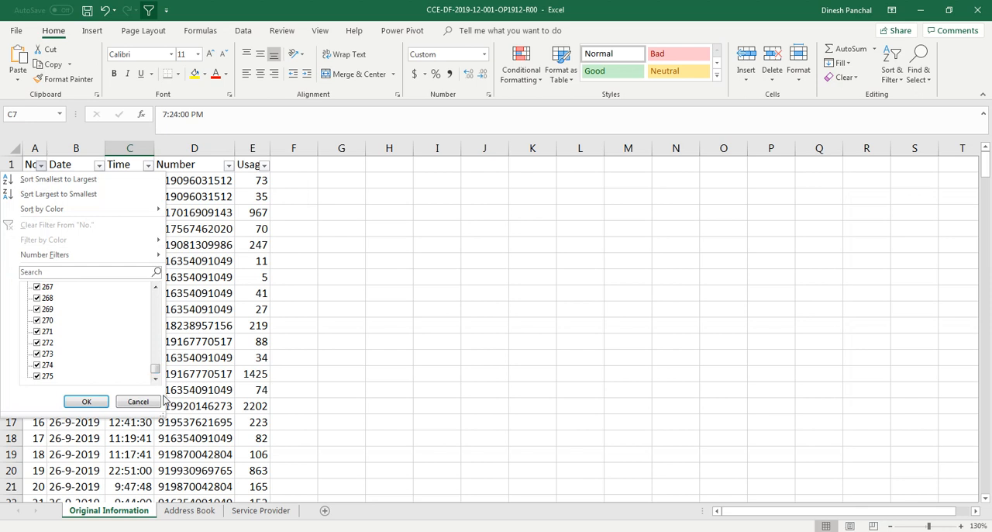
pyautogui.click(155, 403)
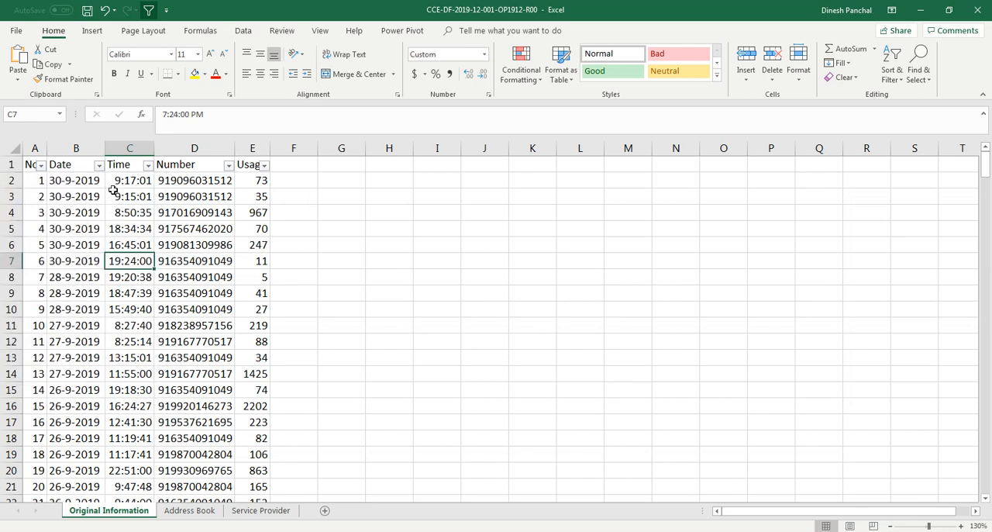
pyautogui.click(99, 167)
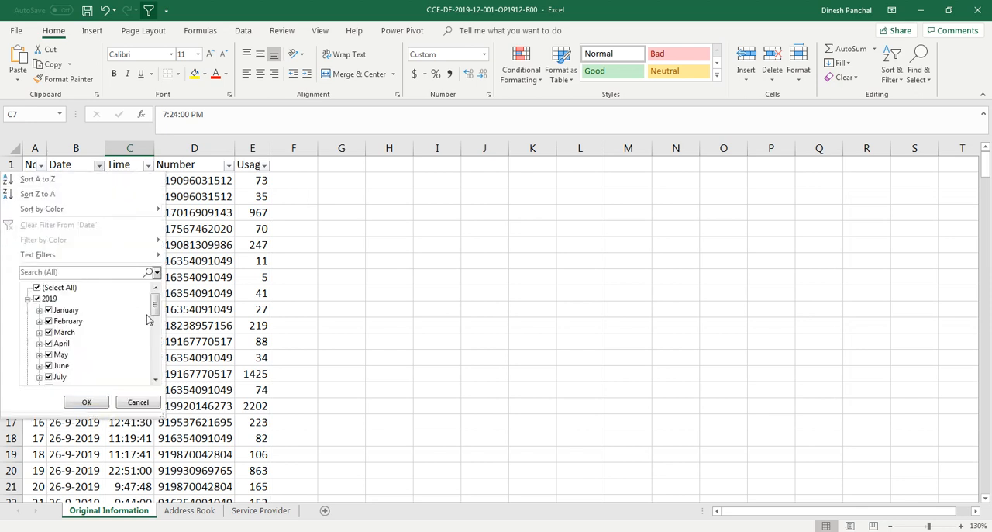
pyautogui.moveTo(156, 310); pyautogui.dragTo(157, 337)
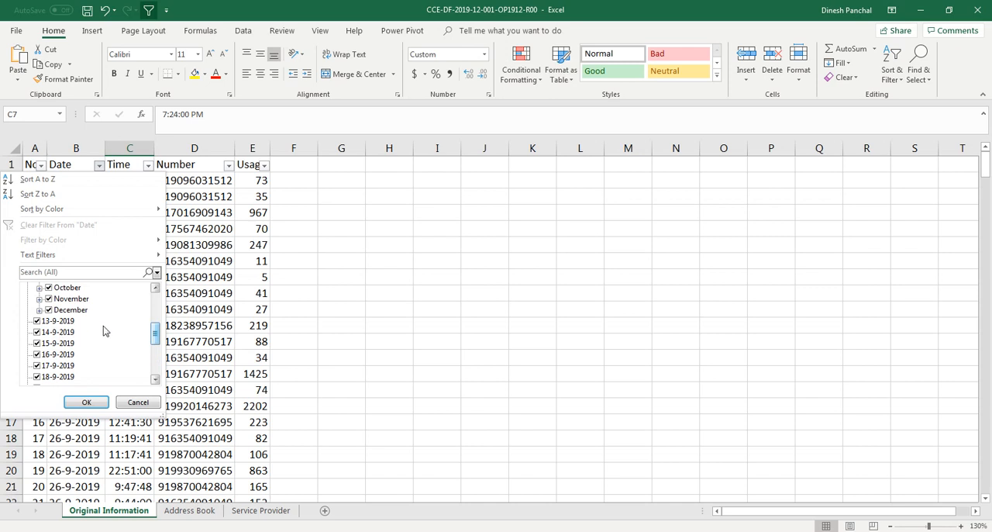
pyautogui.moveTo(155, 339); pyautogui.dragTo(158, 297)
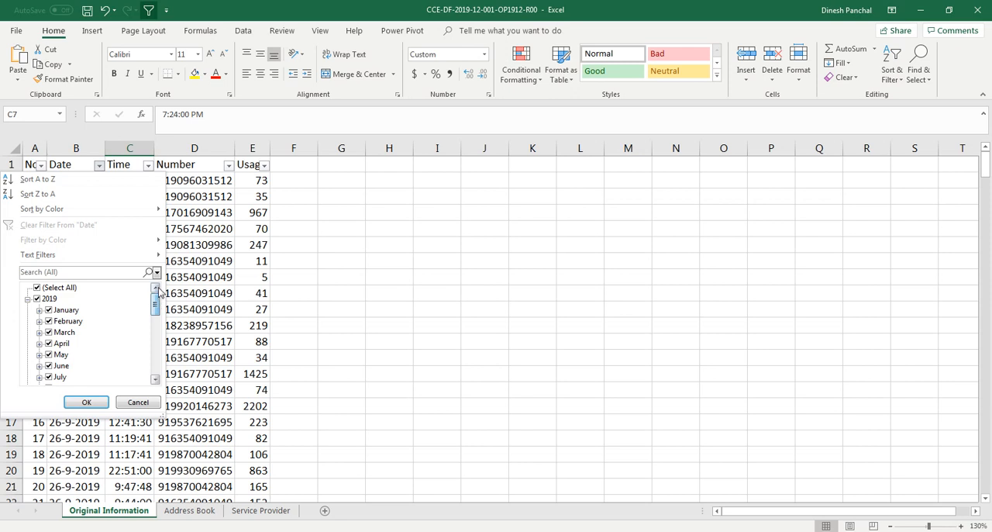
pyautogui.click(87, 402)
# Step: Leave the Date filter list and examine how dates are stored in B2 to B166 compared with the entries from B167 down
pyautogui.click(86, 311)
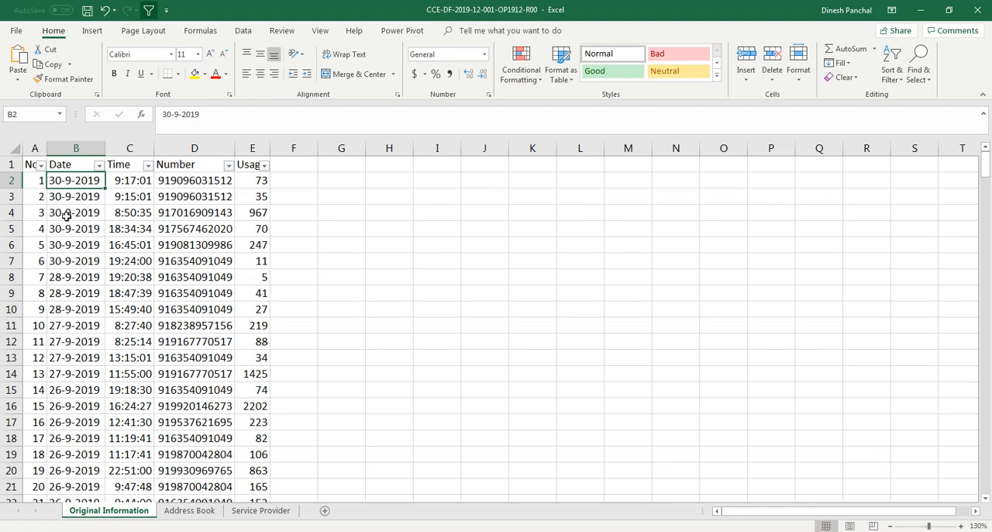
pyautogui.moveTo(67, 216); pyautogui.dragTo(100, 339)
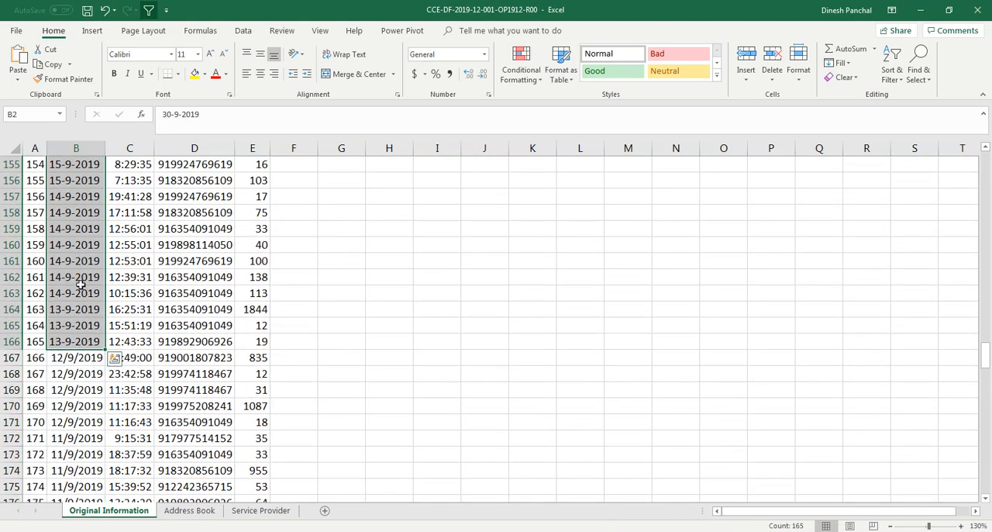
pyautogui.scroll(-1, 53, 426)
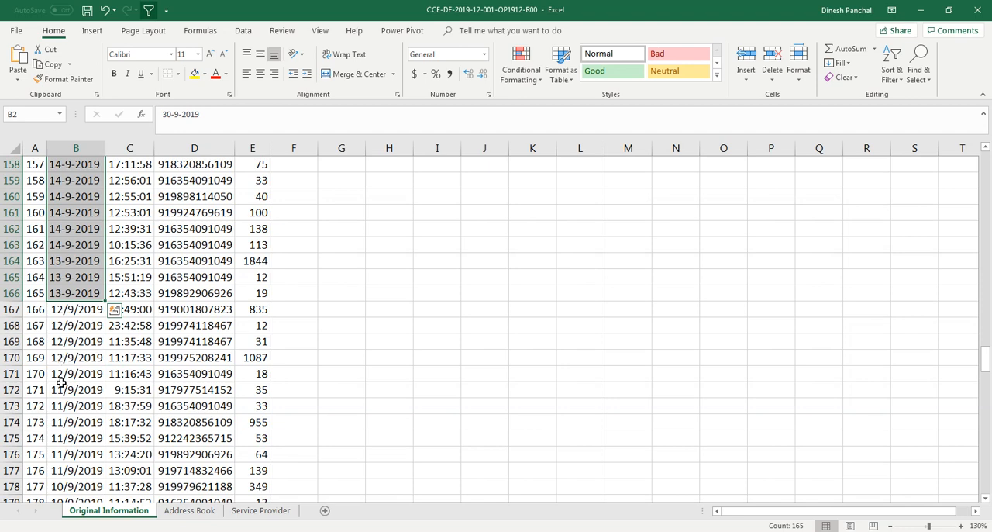
pyautogui.click(72, 313)
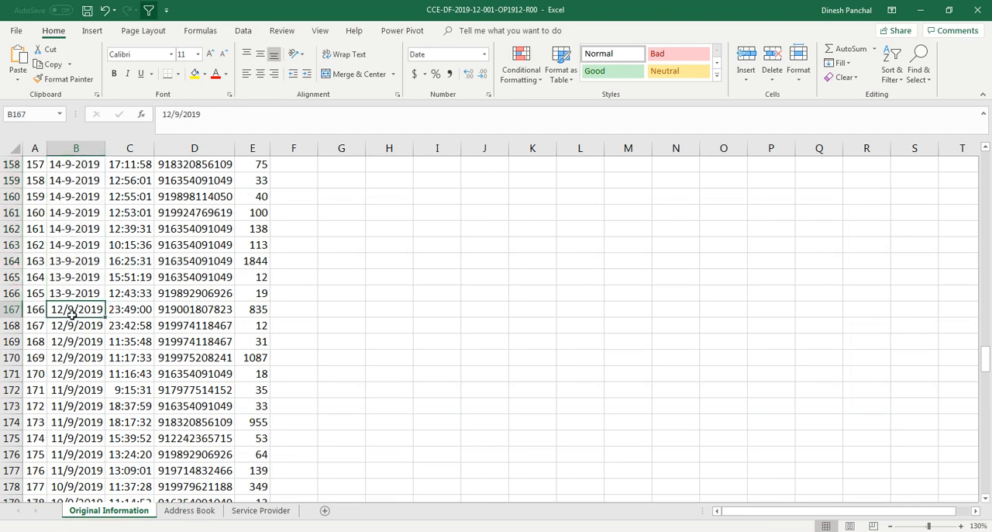
pyautogui.scroll(-1, 85, 345)
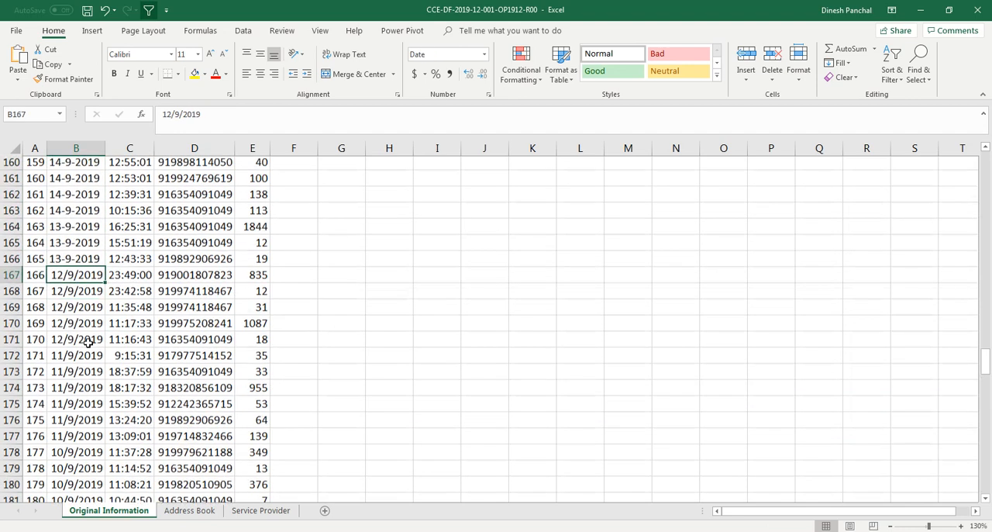
pyautogui.scroll(2, 62, 360)
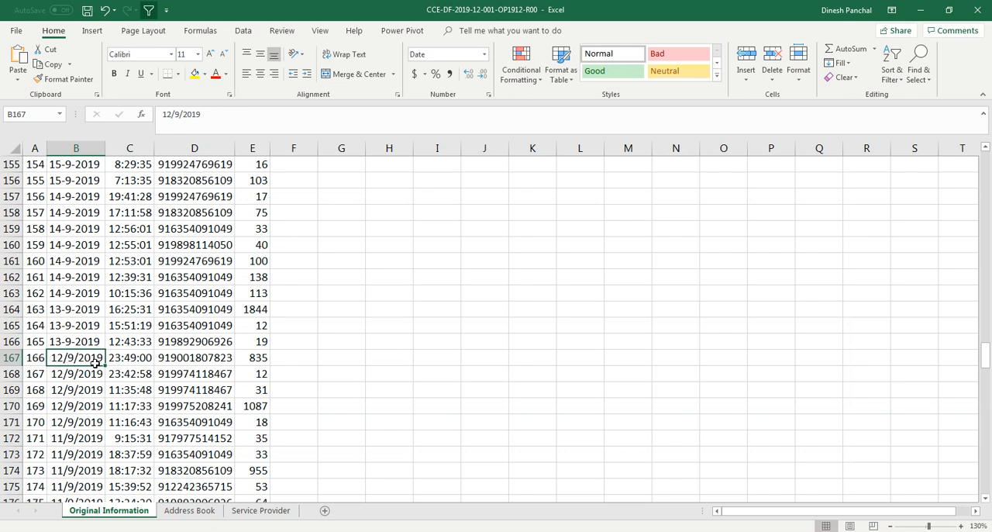
pyautogui.click(82, 339)
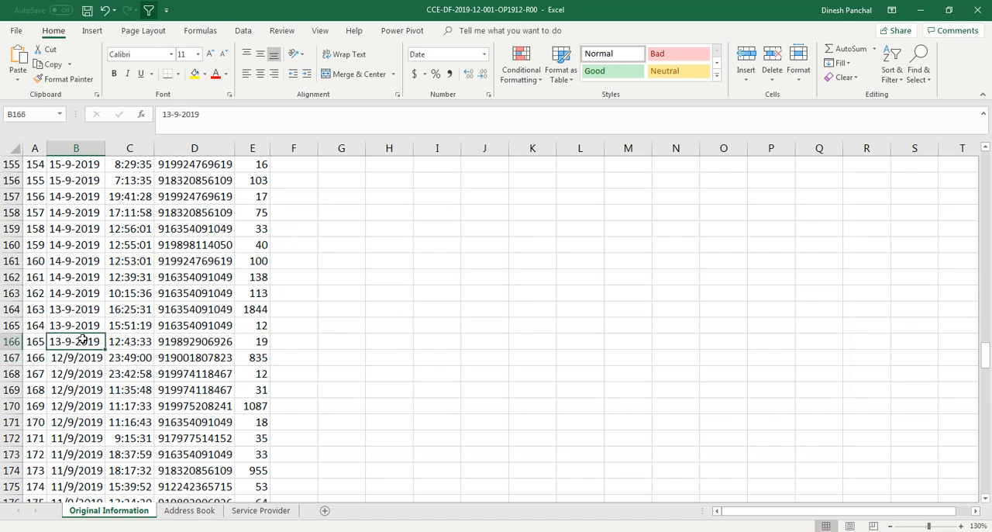
pyautogui.moveTo(84, 333); pyautogui.dragTo(72, 209)
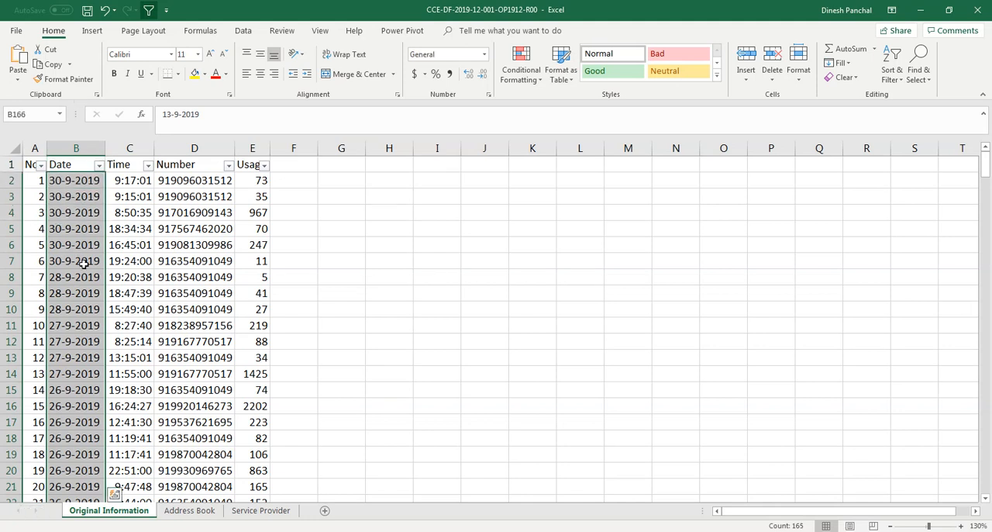
# Step: Add the column headers Day, Month and Year in cells F1, G1 and H1
pyautogui.click(297, 164)
pyautogui.doubleClick(298, 164)
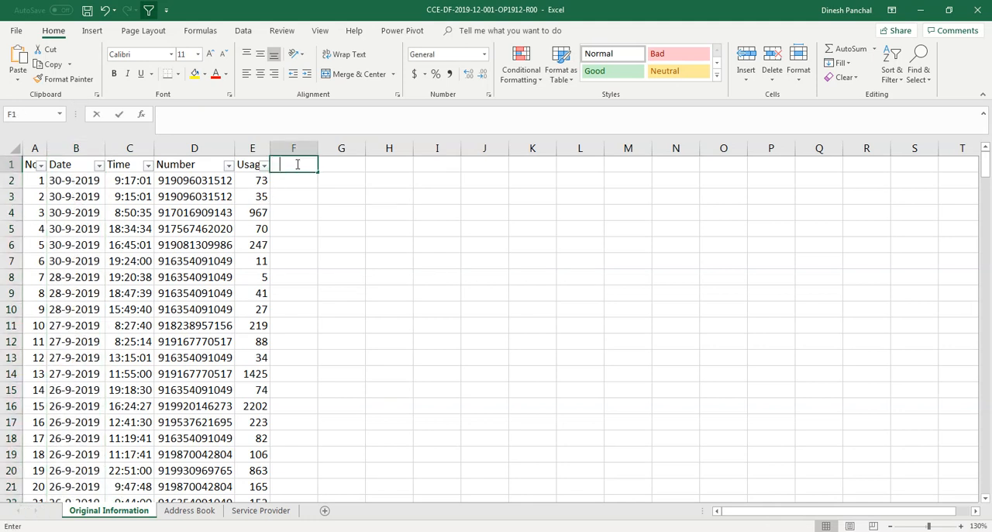
pyautogui.write('Day')
pyautogui.press('Tab')
pyautogui.write('Month')
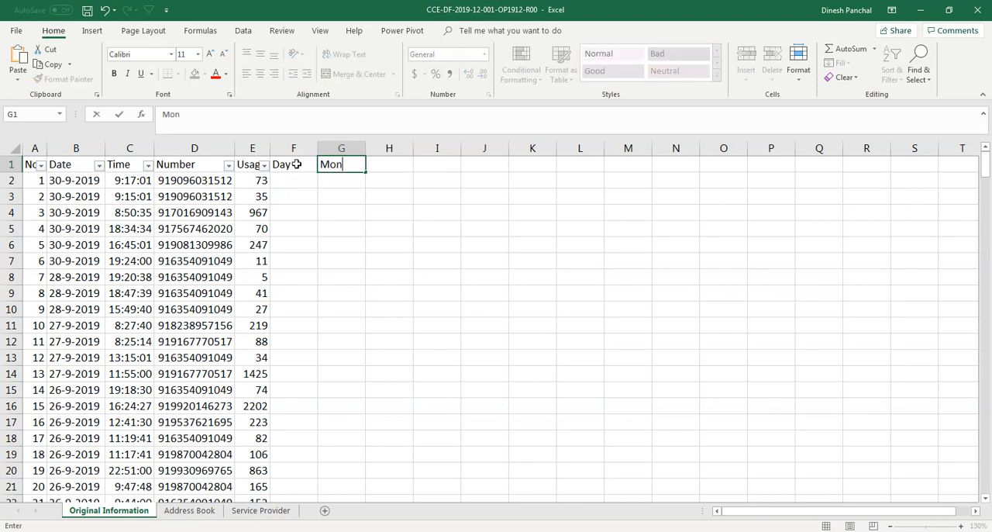
pyautogui.press('Tab')
pyautogui.write('Ye')
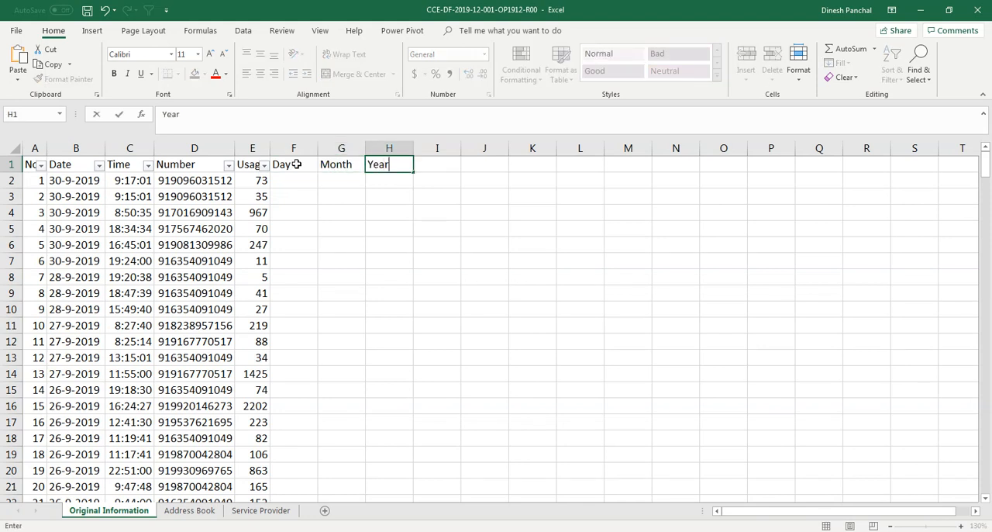
pyautogui.write('ar')
pyautogui.press('Return')
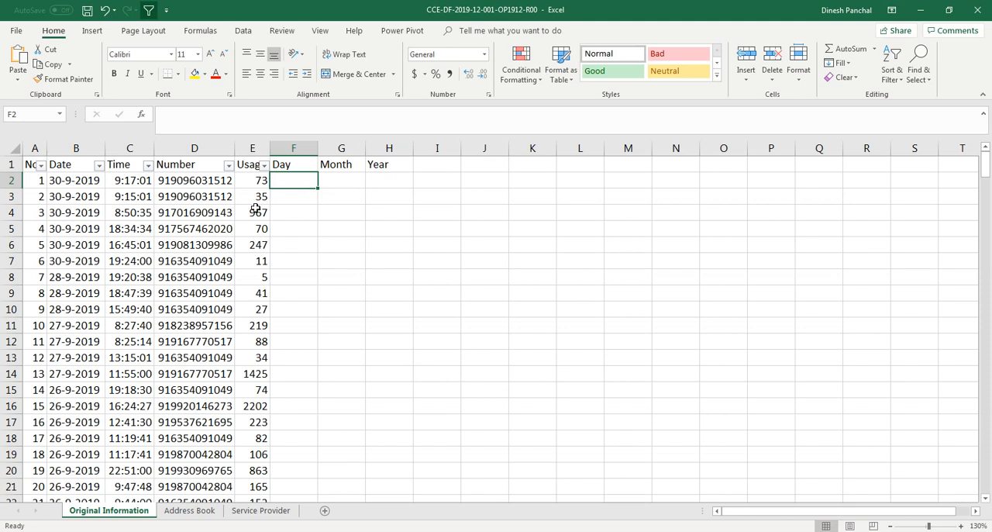
# Step: Copy the text-style dates in B2 through B166 into the Day column, starting at F2
pyautogui.moveTo(91, 180); pyautogui.dragTo(77, 197)
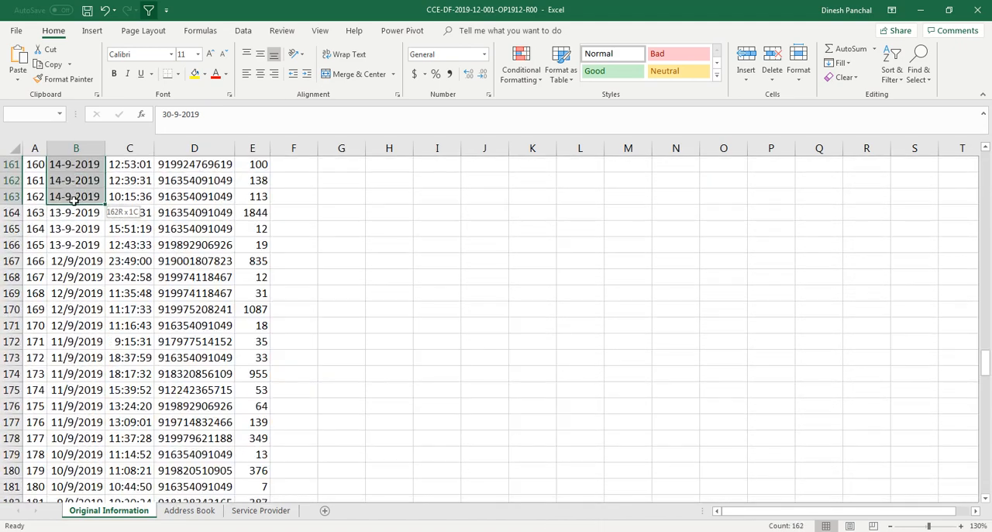
pyautogui.scroll(2, 141, 293)
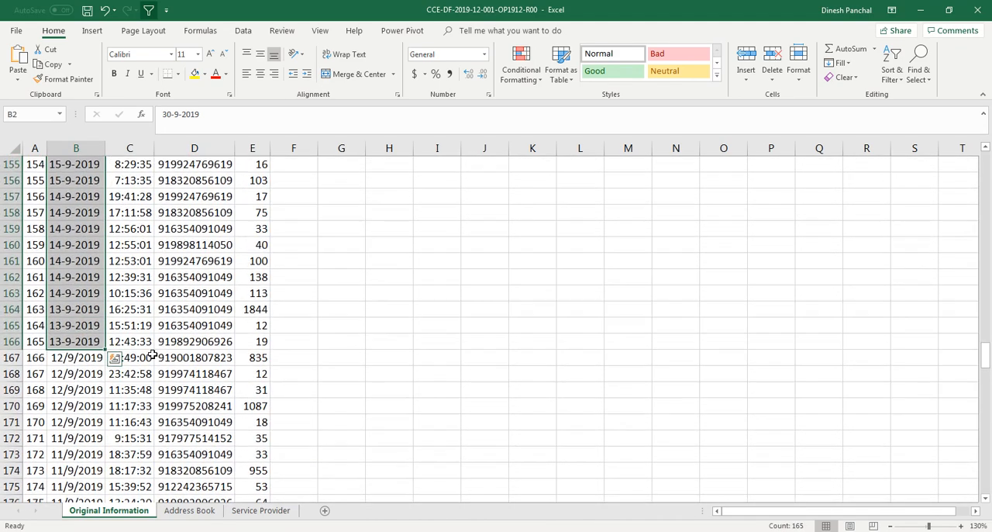
pyautogui.hotkey('ctrl', 'c')
pyautogui.press('Right')
pyautogui.press('Right')
pyautogui.press('Right')
pyautogui.press('Right')
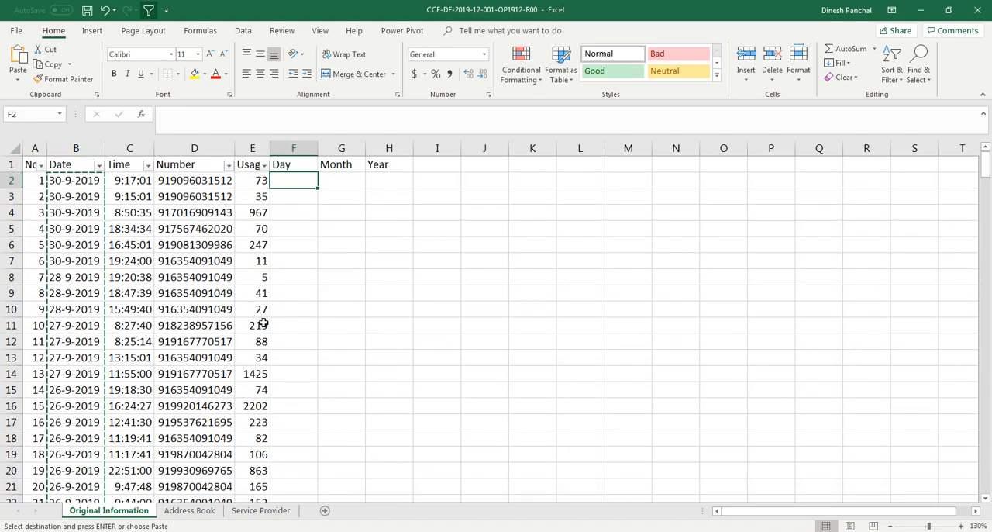
pyautogui.hotkey('ctrl', 'v')
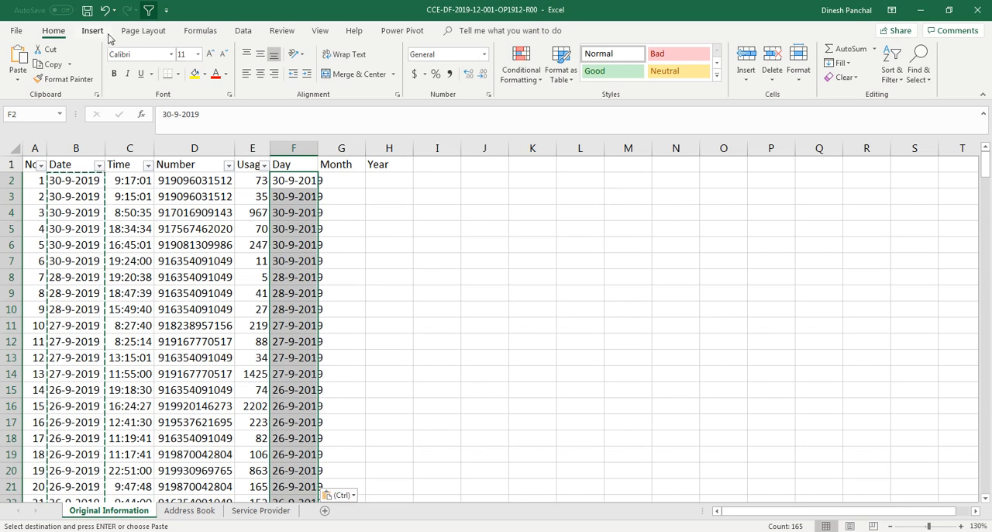
pyautogui.press('ctrl')
# Step: Split the copied dates in F2 through F166 into Day, Month and Year with Text to Columns, using only a hyphen as delimiter
pyautogui.press('ctrl')
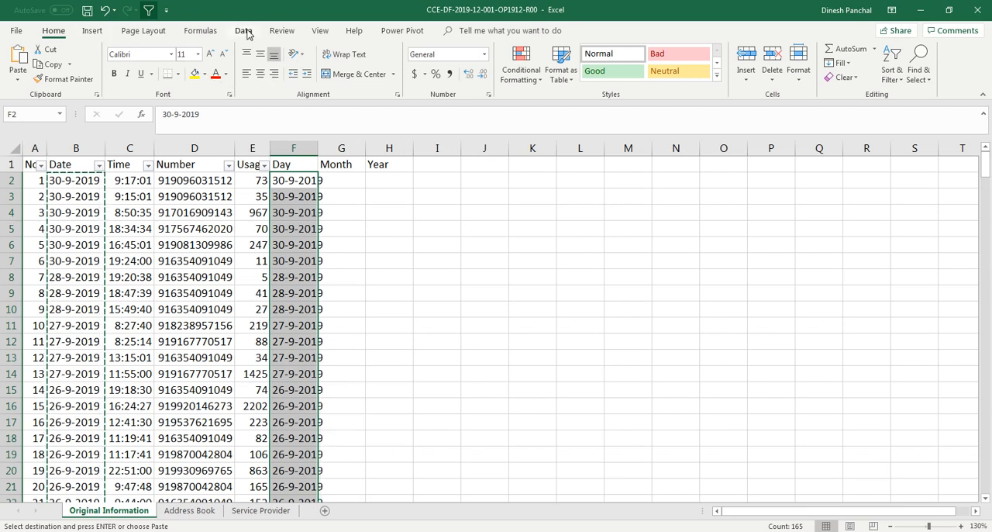
pyautogui.click(243, 31)
pyautogui.press('ctrl')
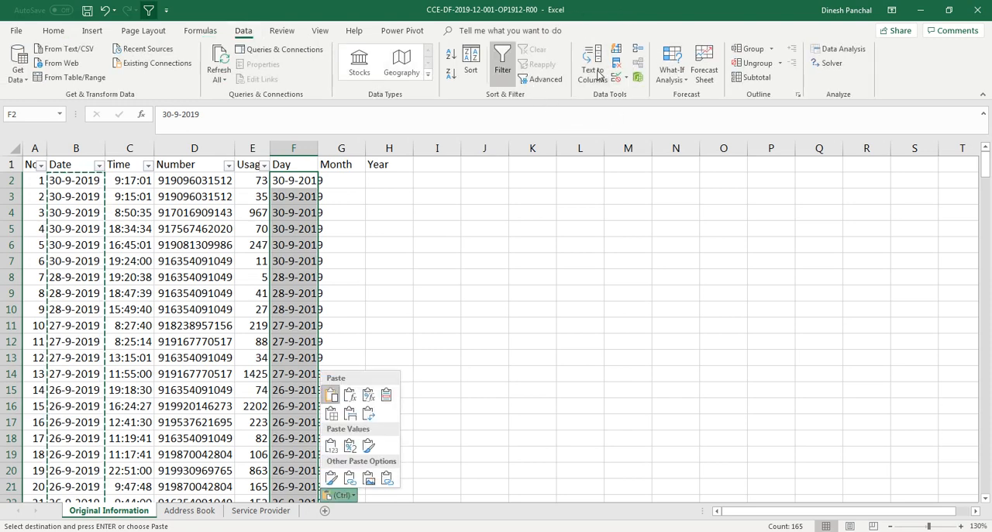
pyautogui.click(602, 74)
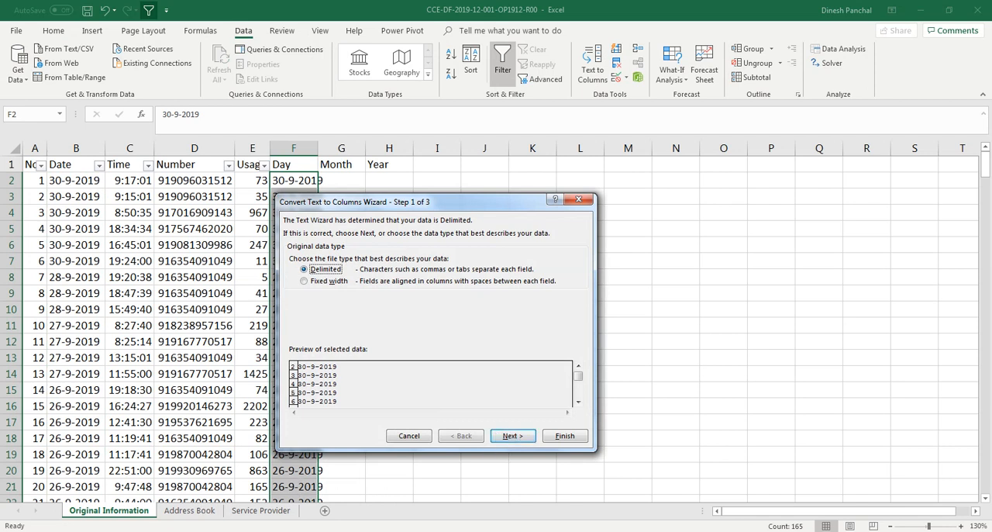
pyautogui.click(511, 438)
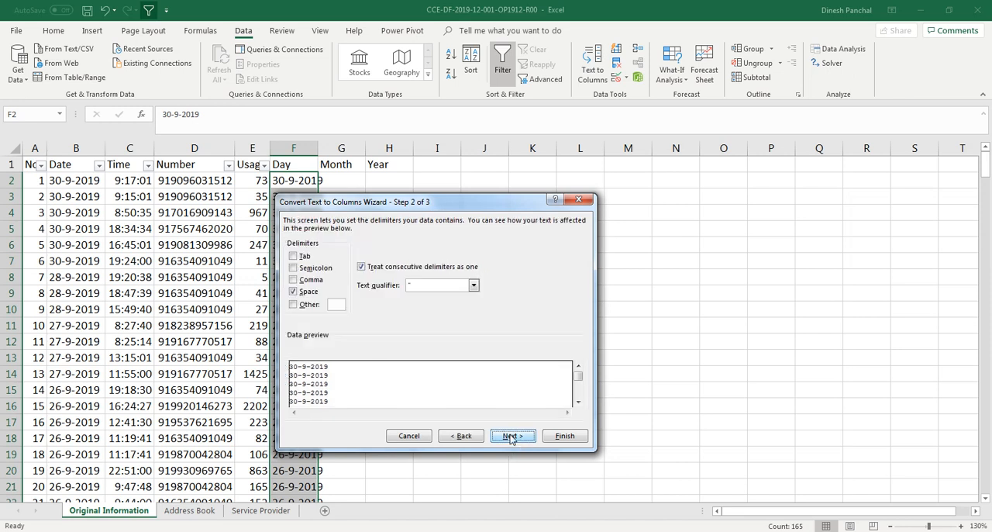
pyautogui.click(293, 304)
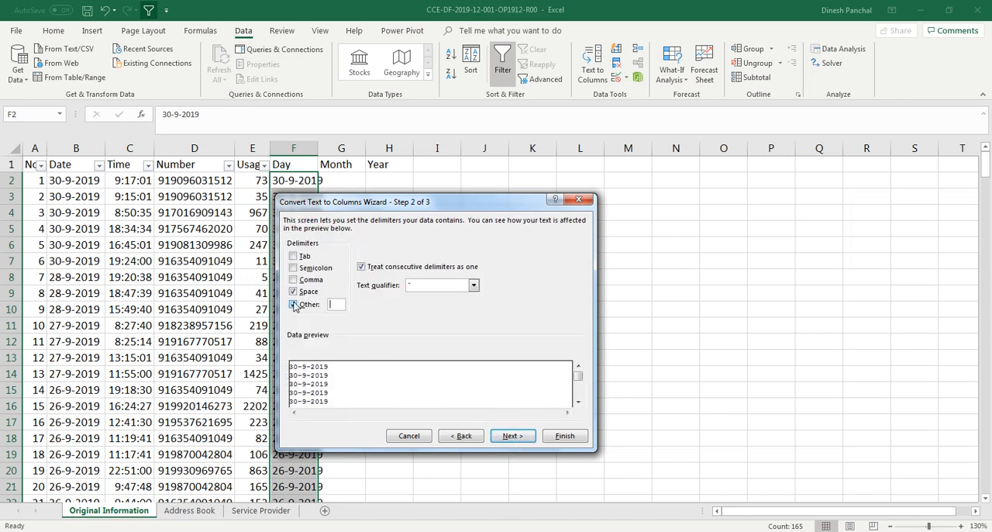
pyautogui.click(293, 291)
pyautogui.click(338, 305)
pyautogui.write('-')
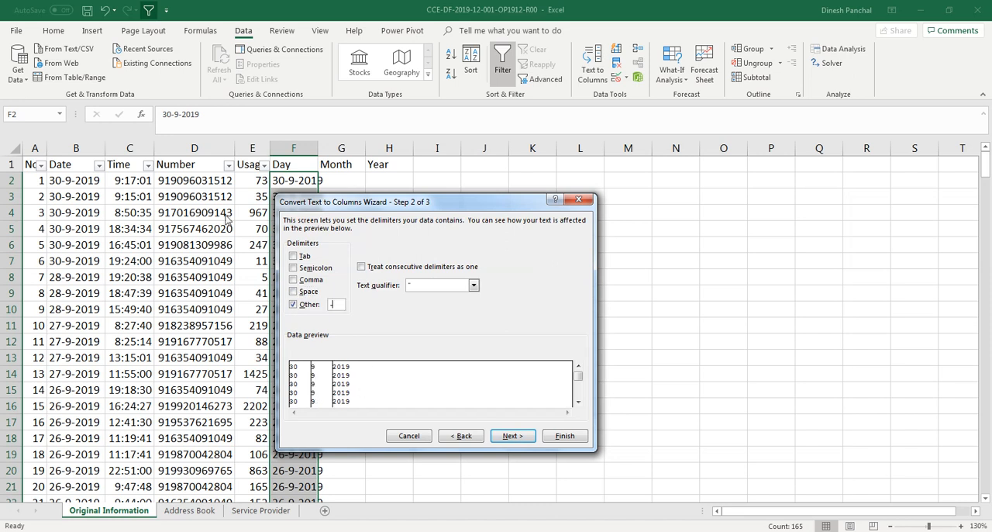
pyautogui.moveTo(453, 203); pyautogui.dragTo(561, 203)
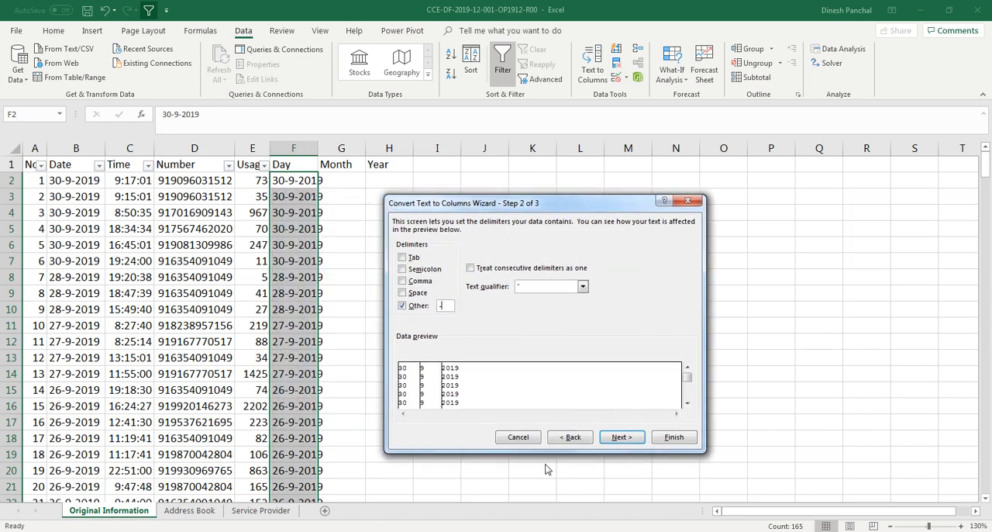
pyautogui.click(622, 438)
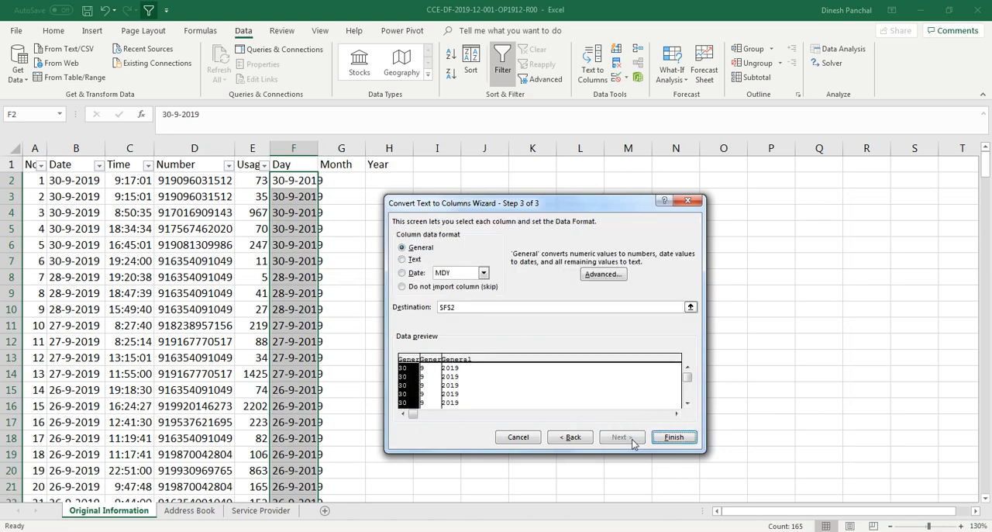
pyautogui.click(673, 438)
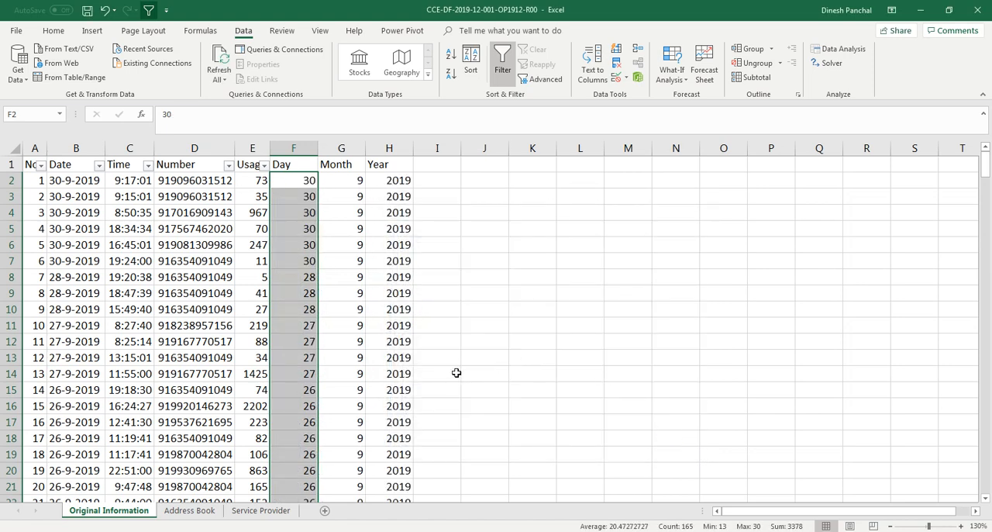
# Step: Enter the formula =MONTH(B167) in F167, the first empty cell of the Day column
pyautogui.scroll(-20, 457, 373)
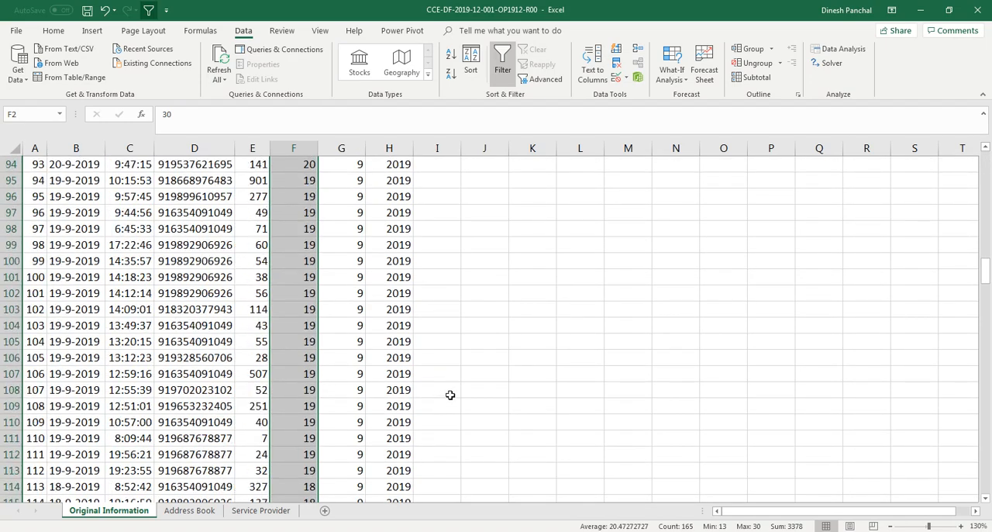
pyautogui.scroll(-20, 450, 395)
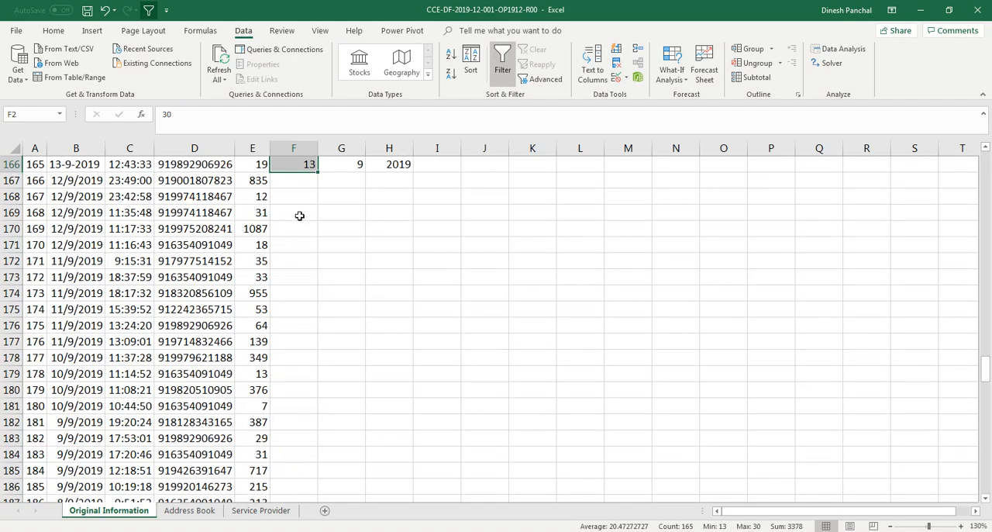
pyautogui.scroll(2, 299, 225)
pyautogui.click(297, 277)
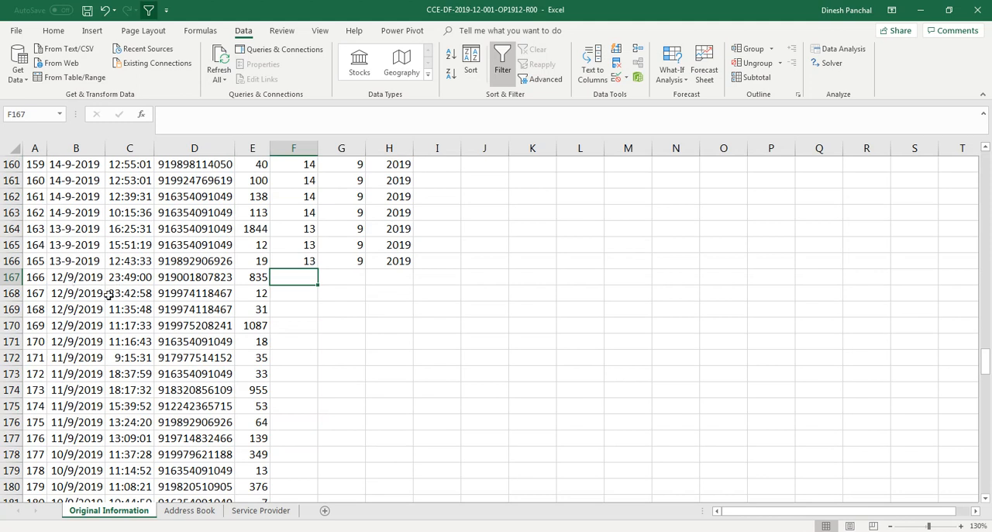
pyautogui.write('=')
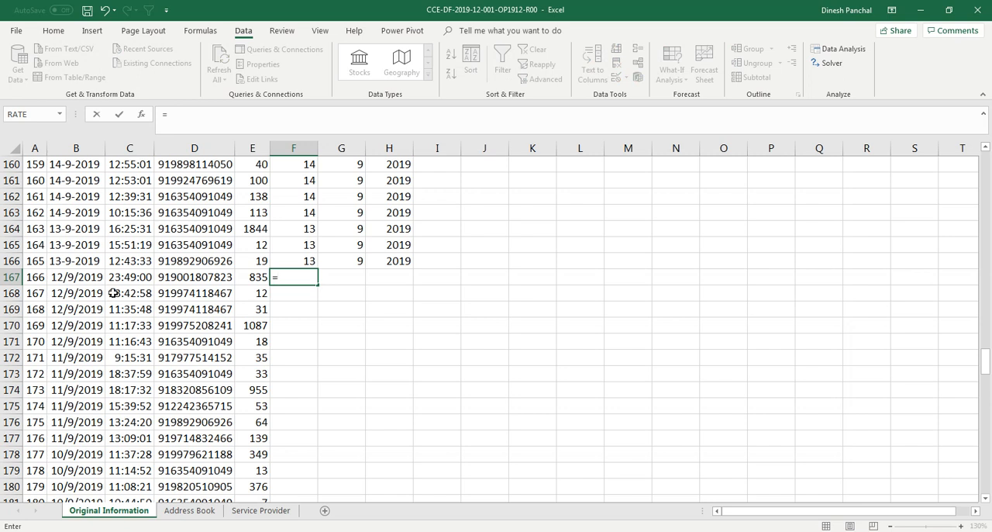
pyautogui.write('month(')
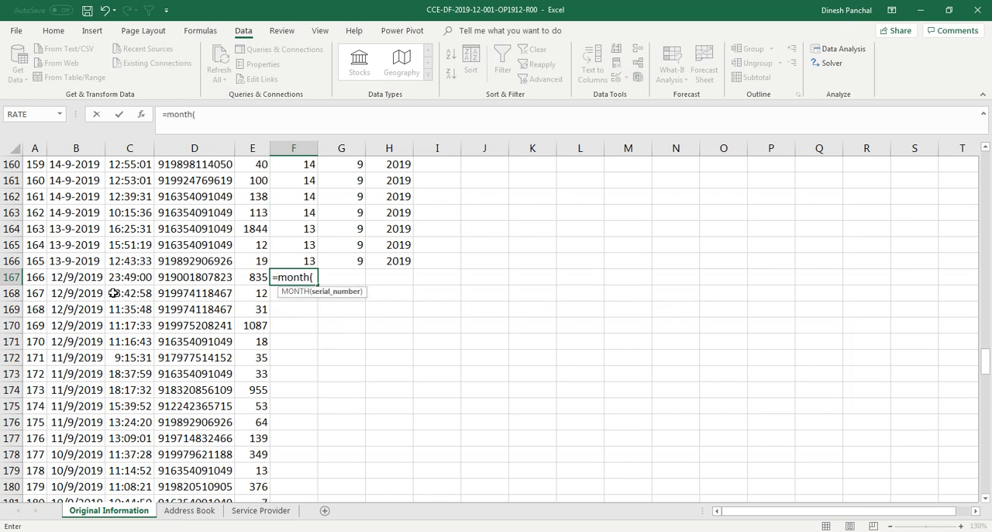
pyautogui.click(80, 280)
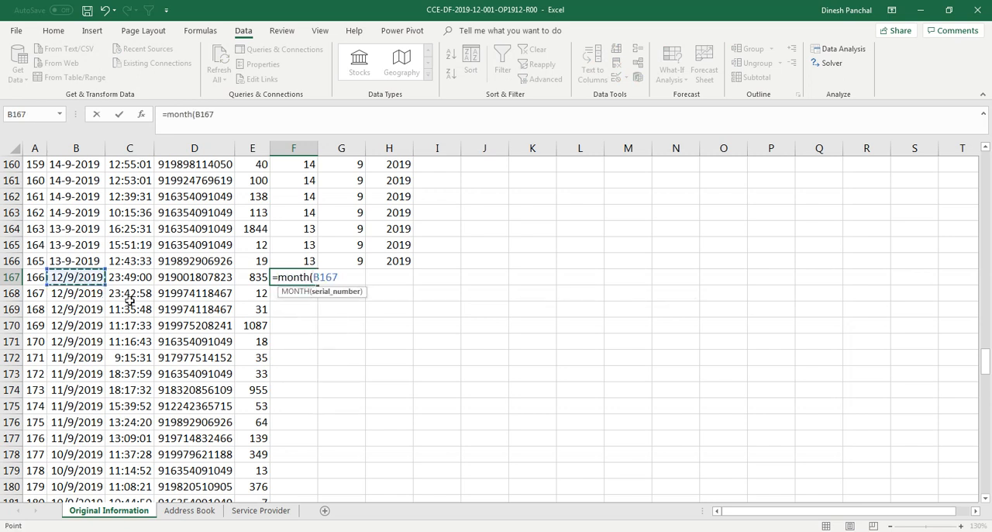
pyautogui.write(')')
pyautogui.press('Return')
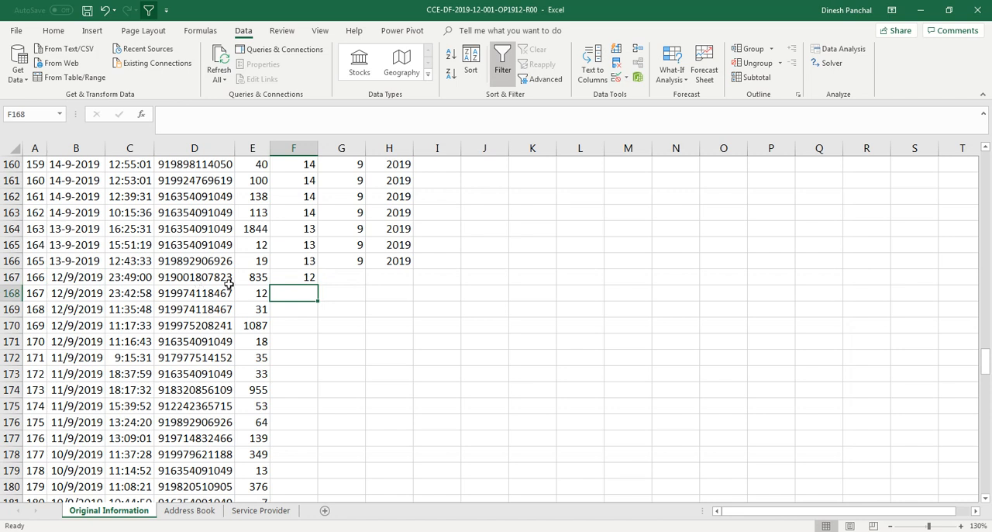
# Step: Enter the formula =DAY(B167) in the Month column cell G167
pyautogui.click(342, 276)
pyautogui.write('=day(')
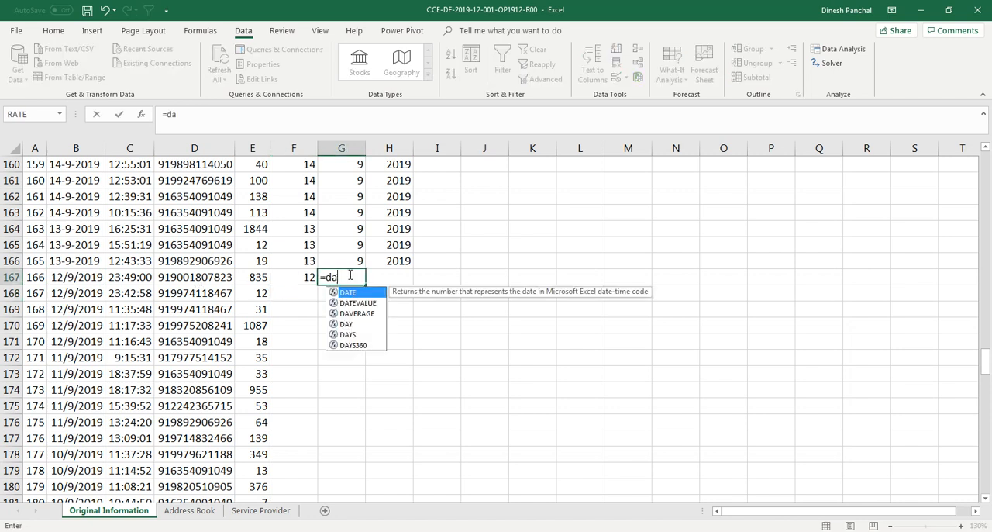
pyautogui.click(79, 280)
pyautogui.write(')')
pyautogui.press('Return')
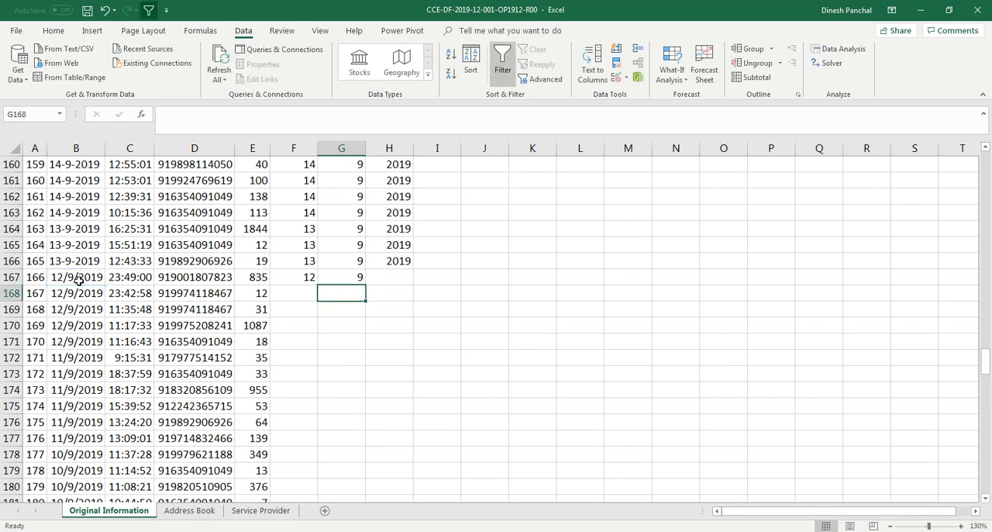
# Step: Enter the formula =YEAR(B167) in the Year column cell H167
pyautogui.click(391, 281)
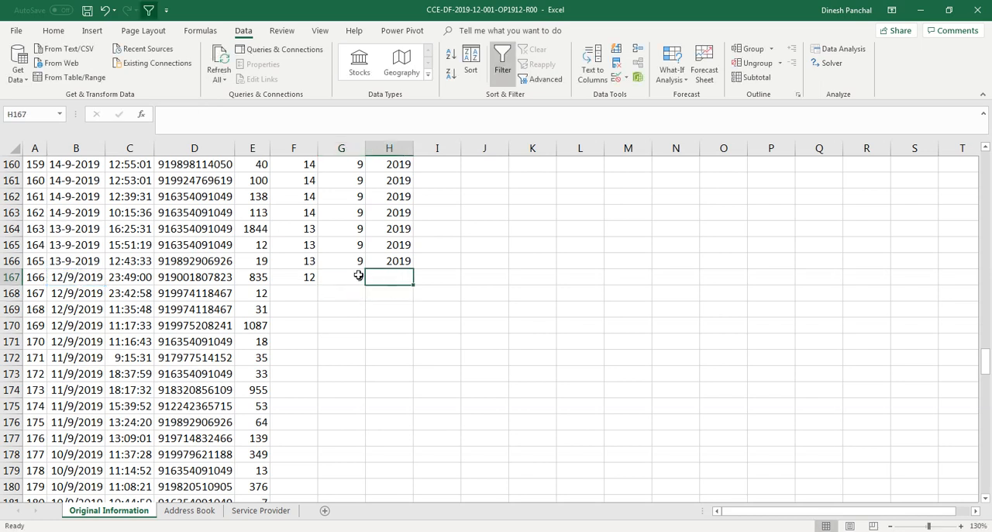
pyautogui.write('=year(')
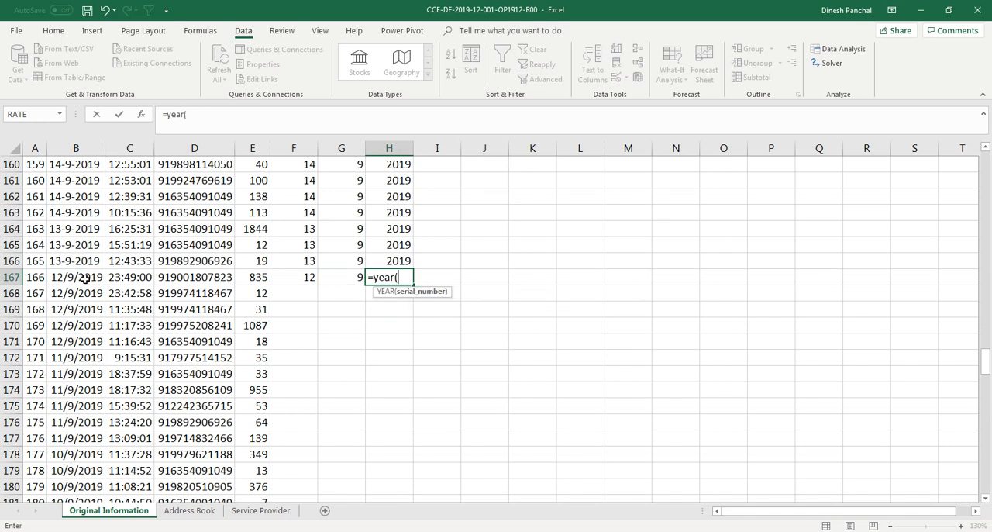
pyautogui.click(97, 281)
pyautogui.press('Return')
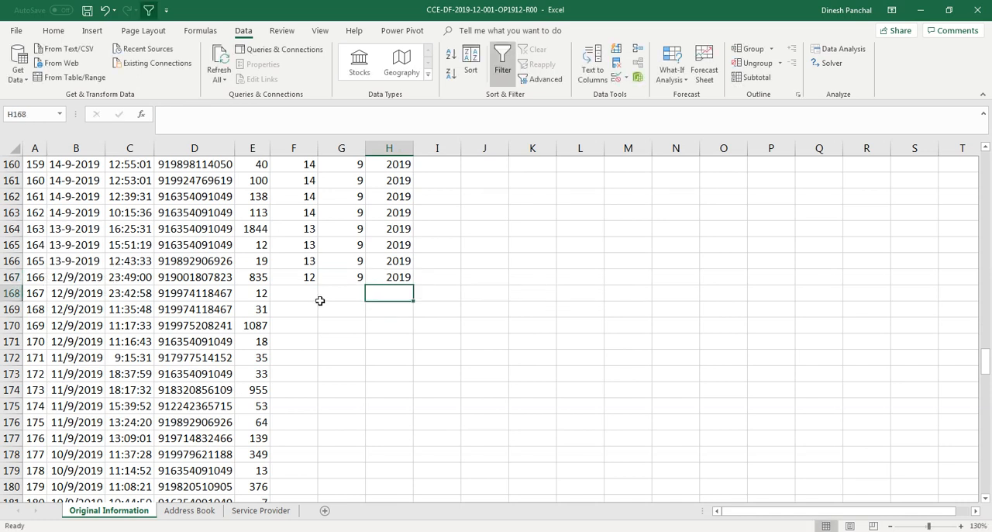
# Step: Fill the Day, Month and Year formulas in F167 through H167 down to row 276
pyautogui.moveTo(307, 276); pyautogui.dragTo(408, 288)
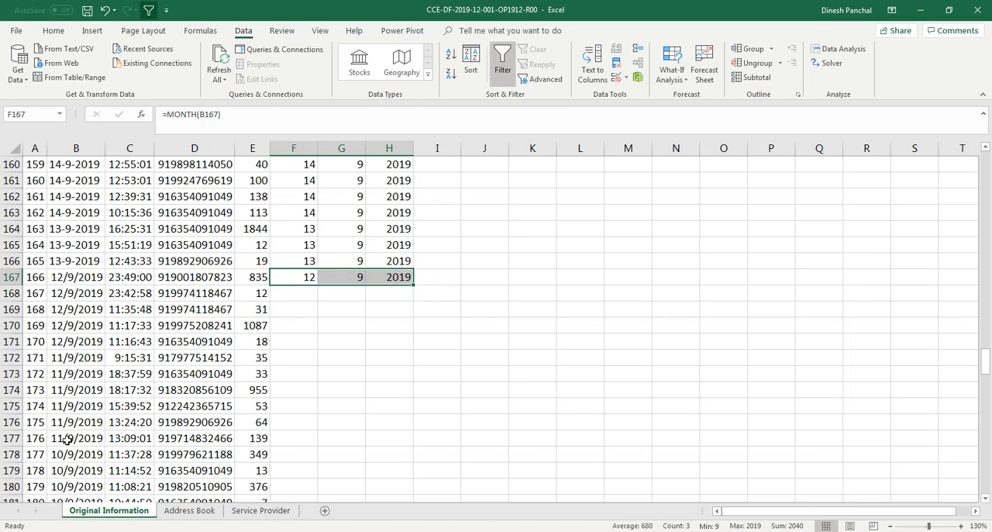
pyautogui.moveTo(413, 286); pyautogui.dragTo(393, 472)
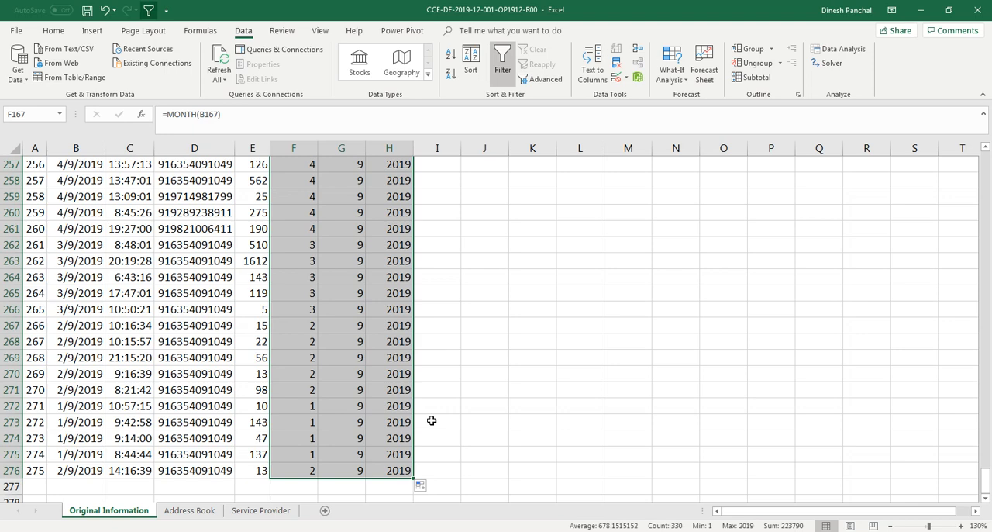
# Step: Add the column header New_Date in I1, beside the Year header
pyautogui.press('pageup')
pyautogui.press('pageup')
pyautogui.press('pageup')
pyautogui.press('pageup')
pyautogui.press('pageup')
pyautogui.press('pageup')
pyautogui.press('pageup')
pyautogui.press('pageup')
pyautogui.press('pageup')
pyautogui.press('pageup')
pyautogui.press('pageup')
pyautogui.press('pageup')
pyautogui.press('pageup')
pyautogui.press('Down')
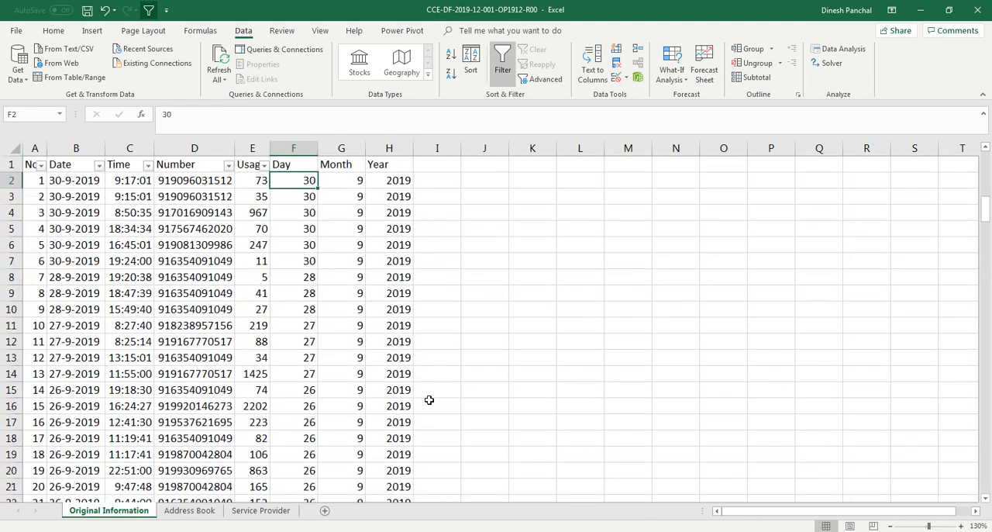
pyautogui.click(428, 166)
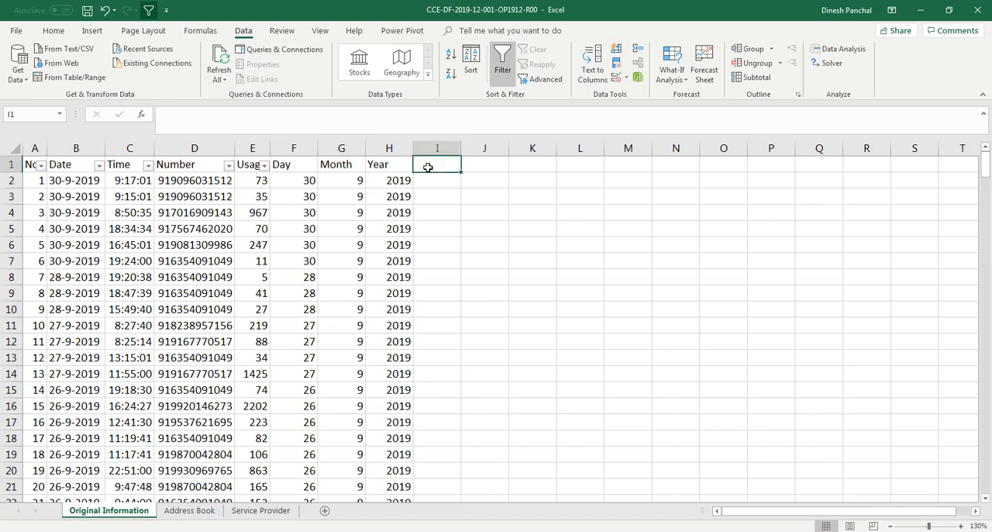
pyautogui.write('New_')
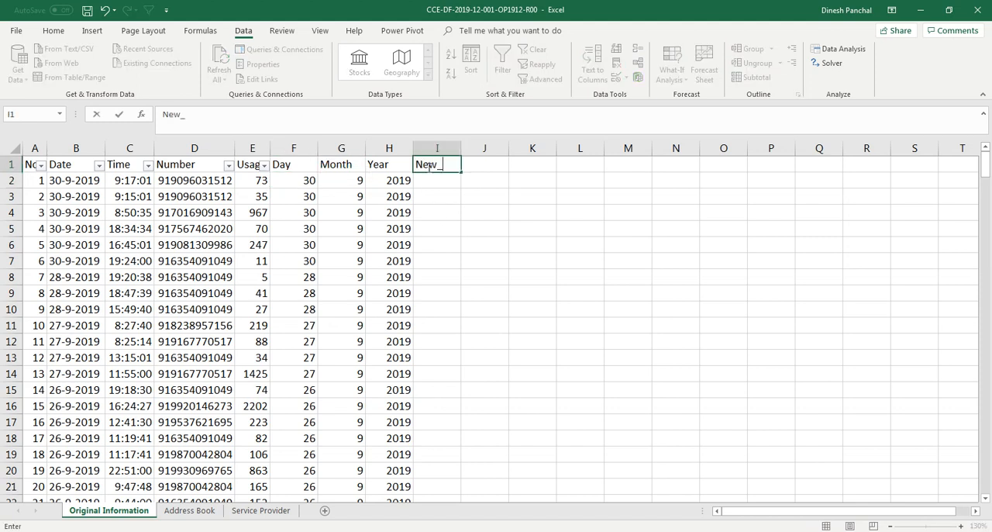
pyautogui.write('Date')
pyautogui.press('Return')
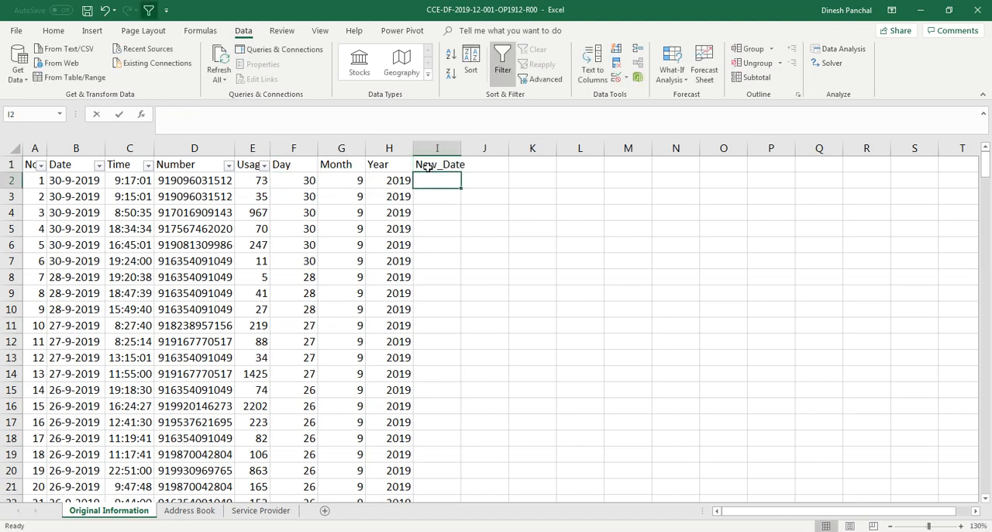
# Step: Enter the formula =DATE(H2,G2,F2) in the New_Date cell I2
pyautogui.write('=')
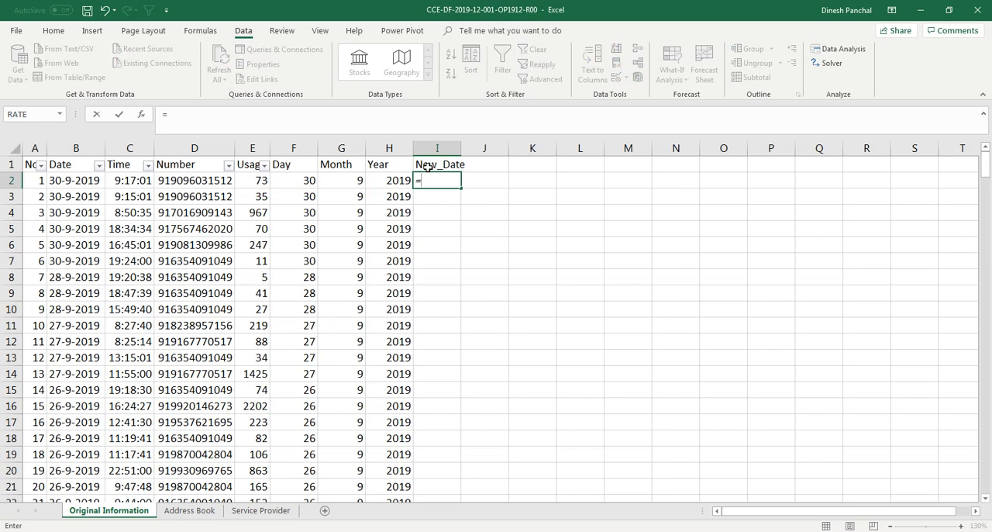
pyautogui.write('date(')
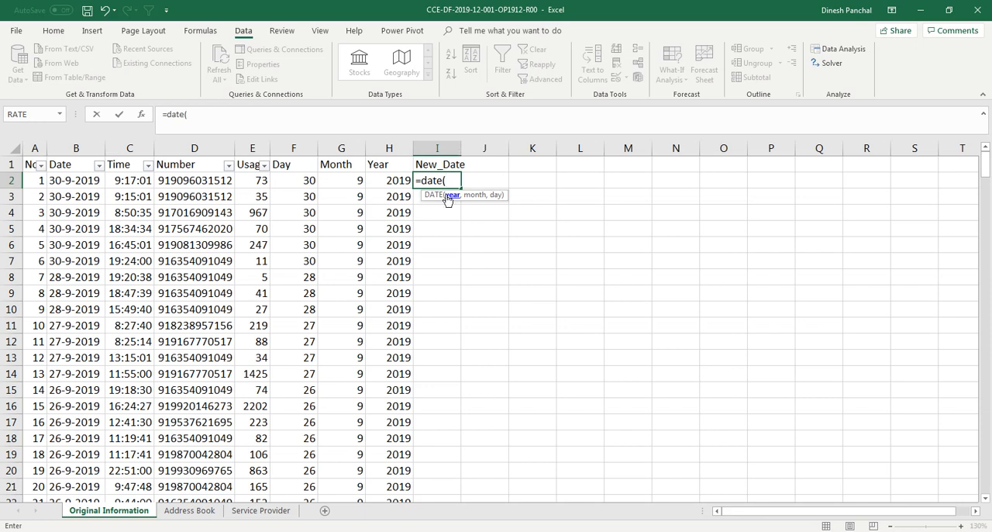
pyautogui.click(402, 180)
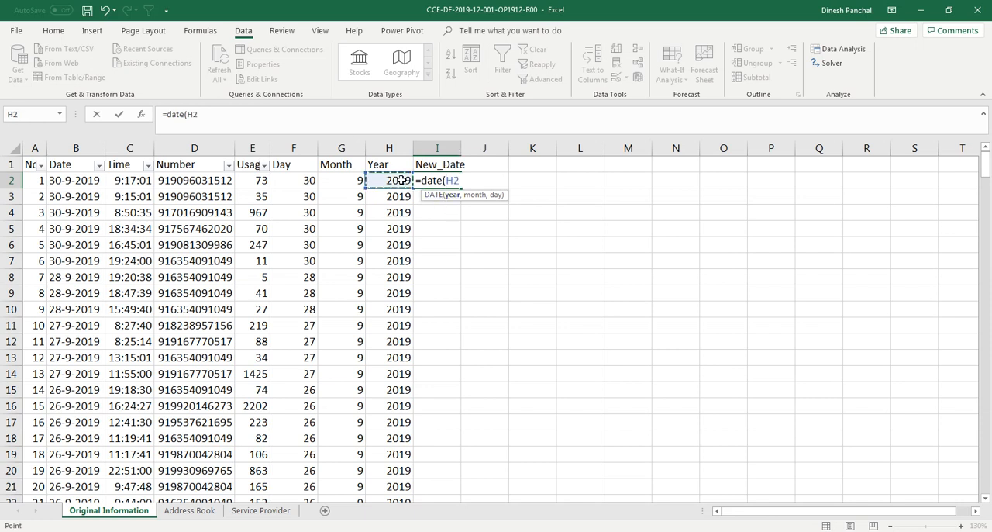
pyautogui.write('m')
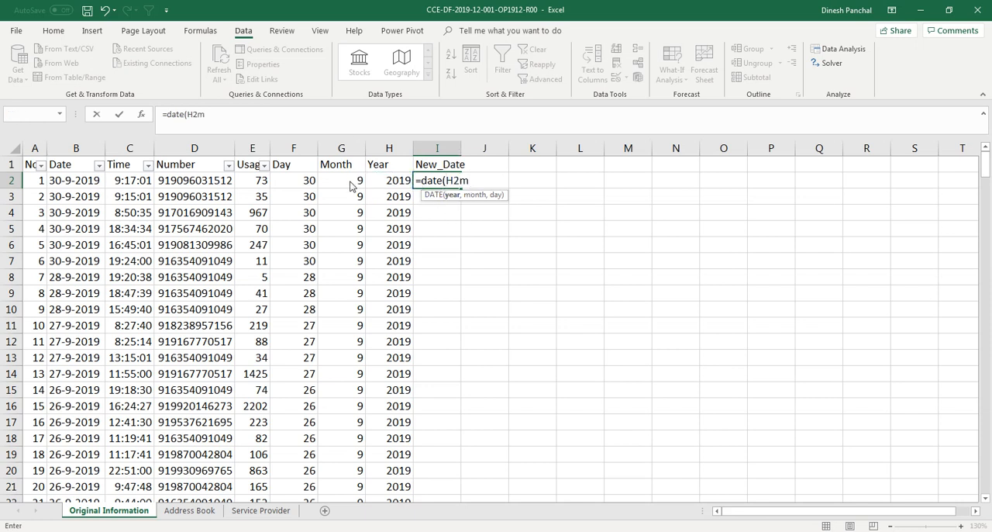
pyautogui.press('Return')
pyautogui.click(491, 304)
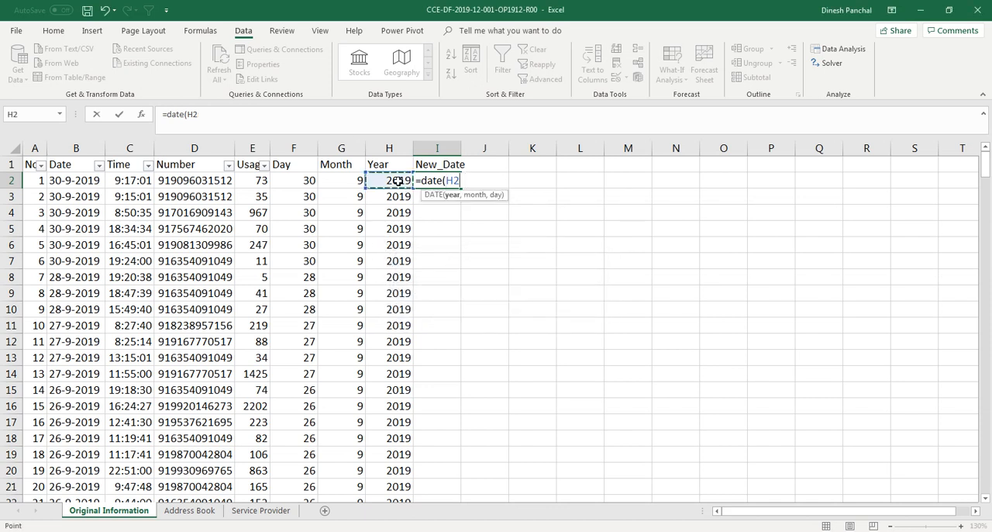
pyautogui.write(',')
pyautogui.click(343, 184)
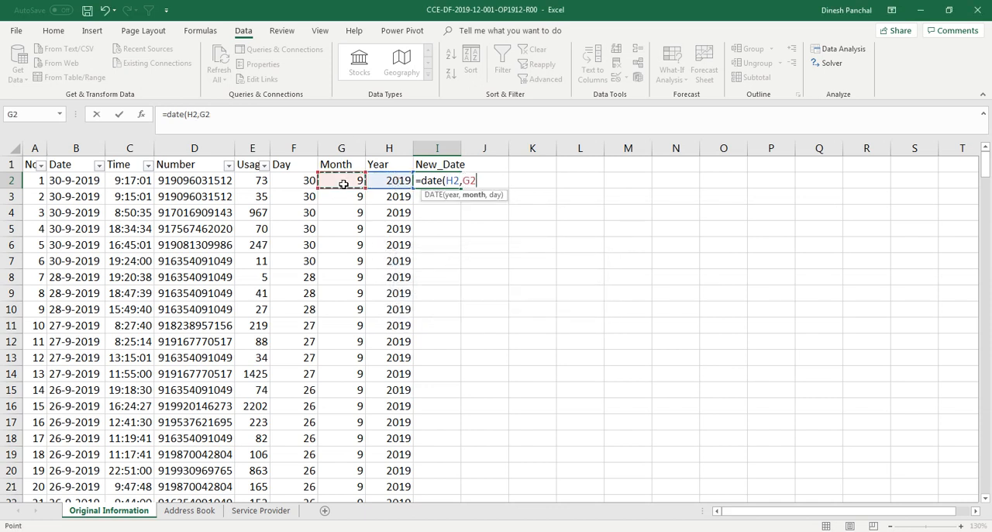
pyautogui.write(',')
pyautogui.click(293, 182)
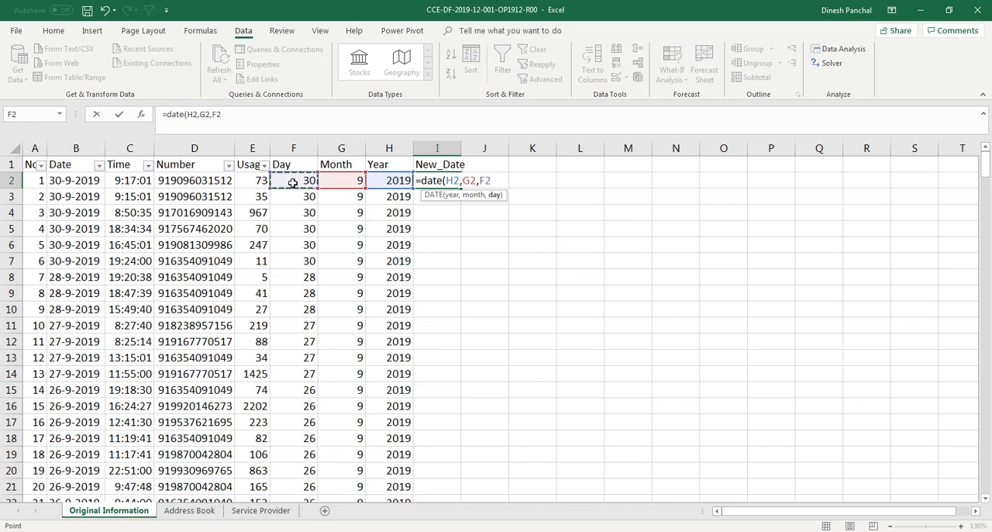
pyautogui.write(')')
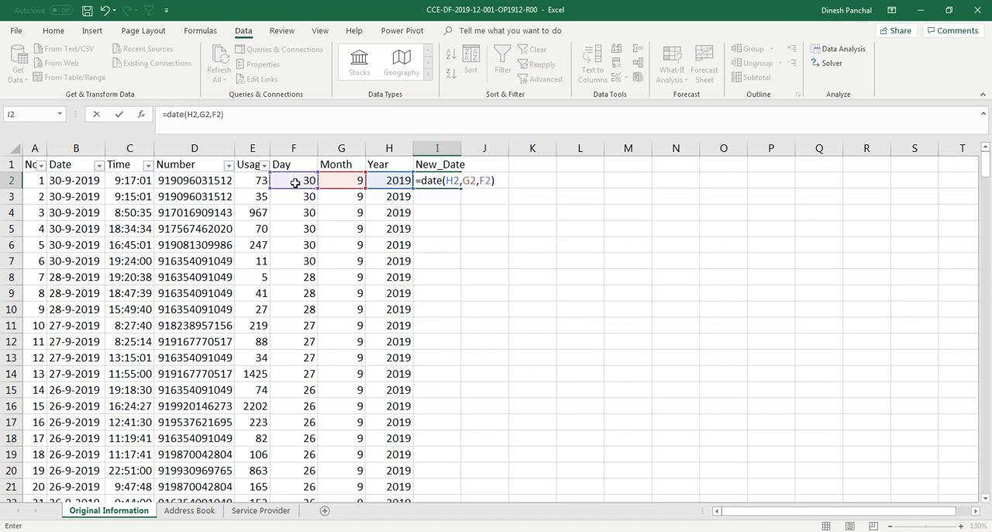
pyautogui.press('Return')
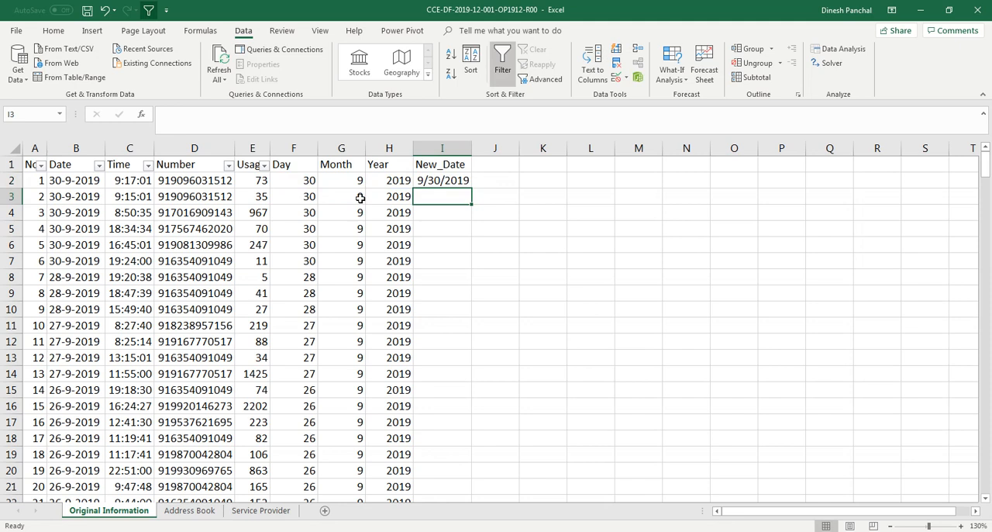
# Step: Widen the New_Date column slightly and clear the formula from I2
pyautogui.click(452, 185)
pyautogui.moveTo(480, 148)
pyautogui.mouseDown()
pyautogui.moveTo(499, 148)
pyautogui.moveTo(476, 148)
pyautogui.mouseUp()
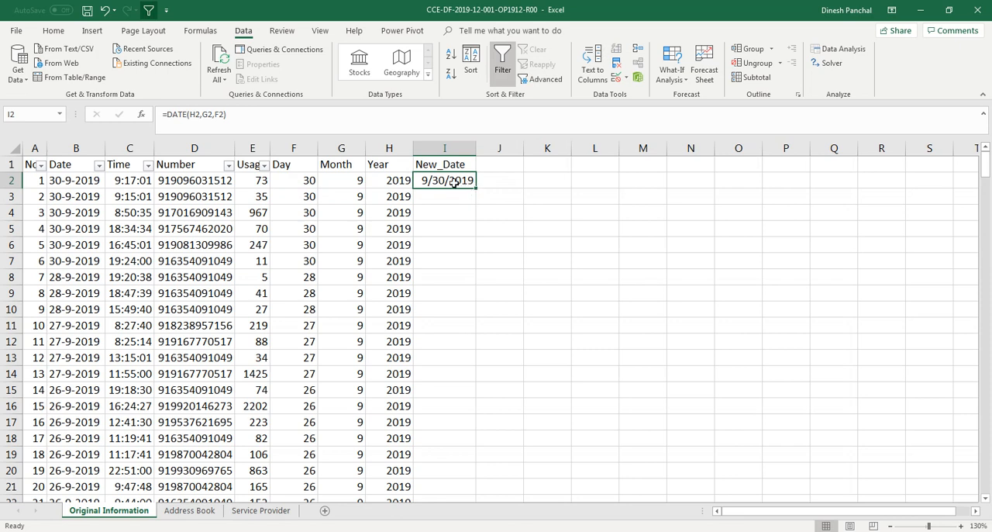
pyautogui.press('Delete')
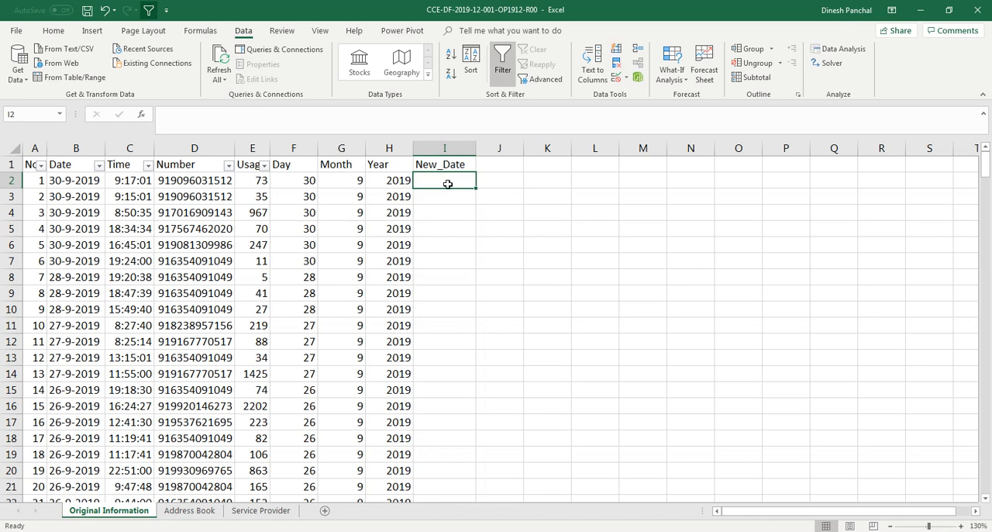
# Step: Insert the DATE function in I2 by searching for "date" with Insert Function
pyautogui.click(142, 116)
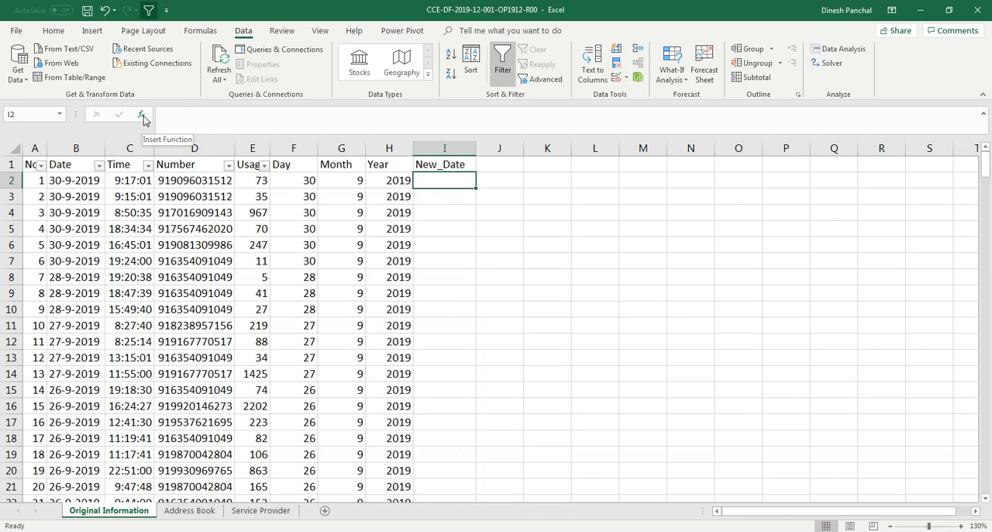
pyautogui.click(142, 116)
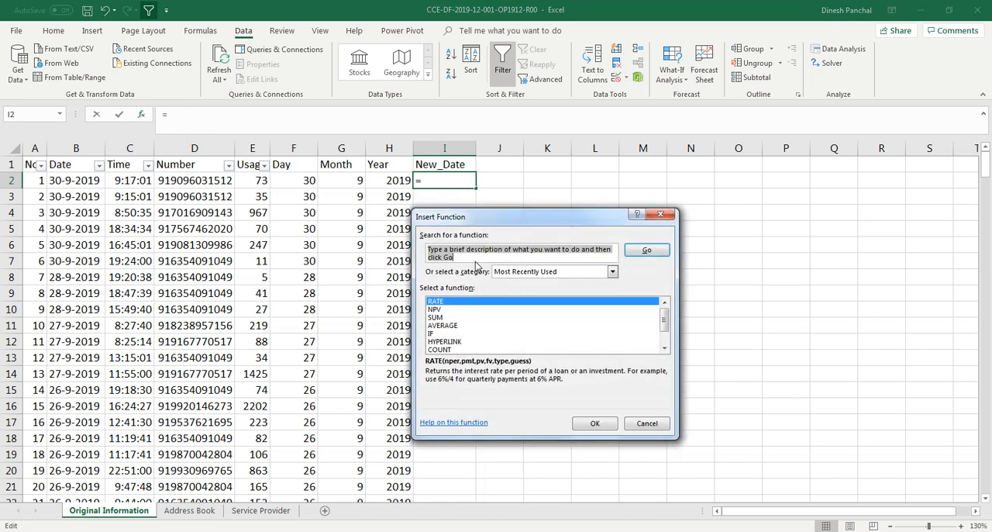
pyautogui.write('date')
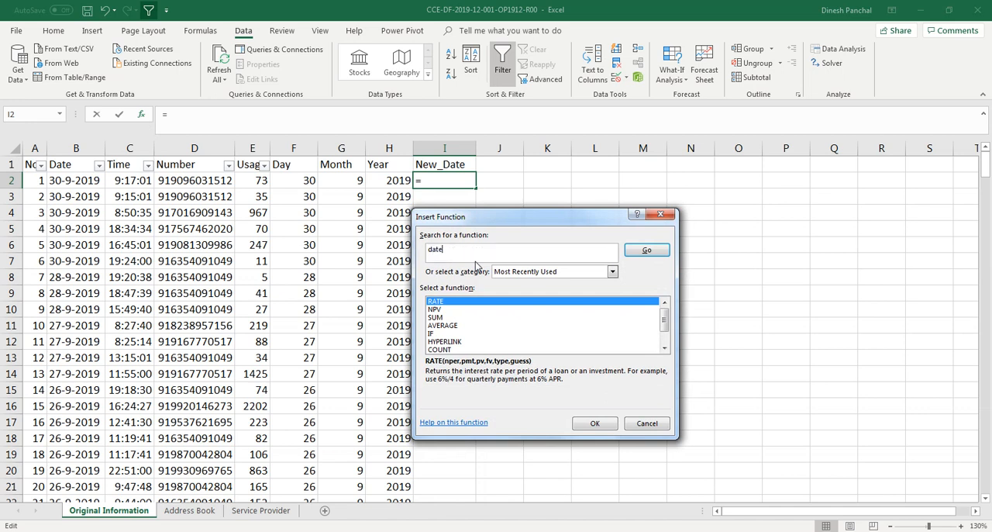
pyautogui.click(476, 258)
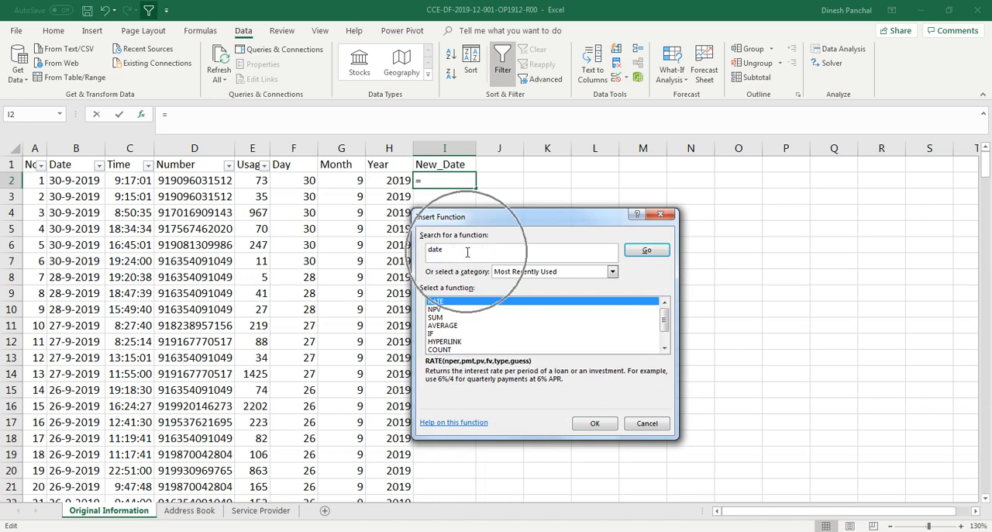
pyautogui.click(647, 252)
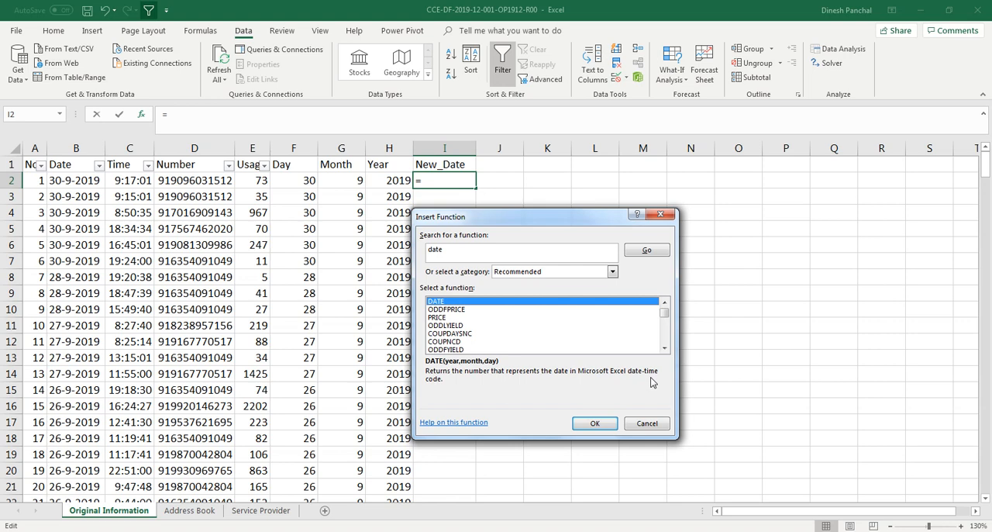
pyautogui.click(591, 424)
# Step: Set the DATE arguments for I2 to Year H2, Month G2 and Day F2, and accept the formula
pyautogui.moveTo(508, 248); pyautogui.dragTo(626, 245)
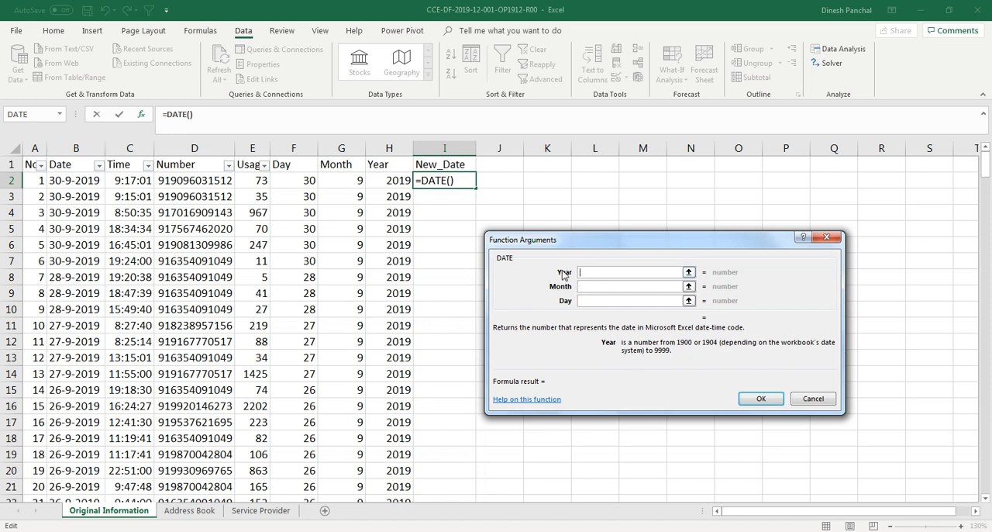
pyautogui.click(389, 180)
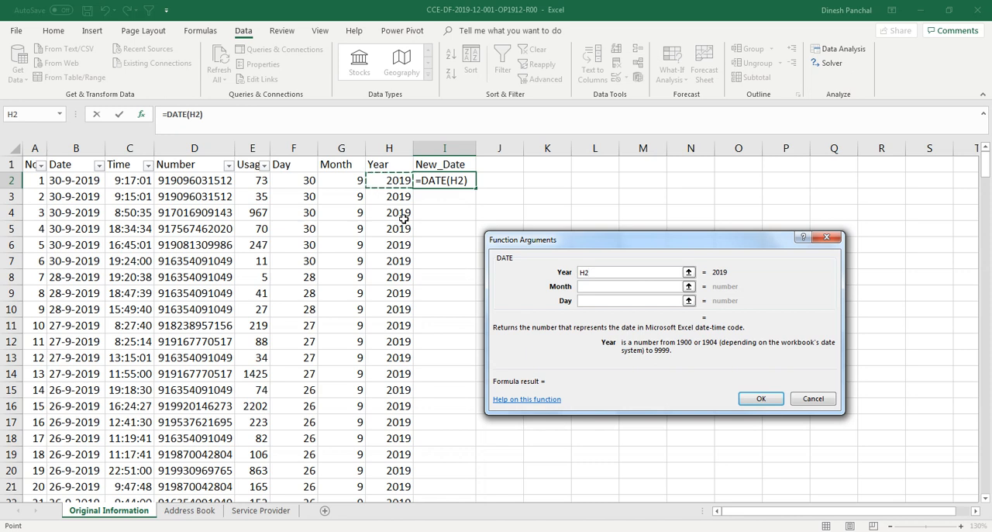
pyautogui.click(587, 286)
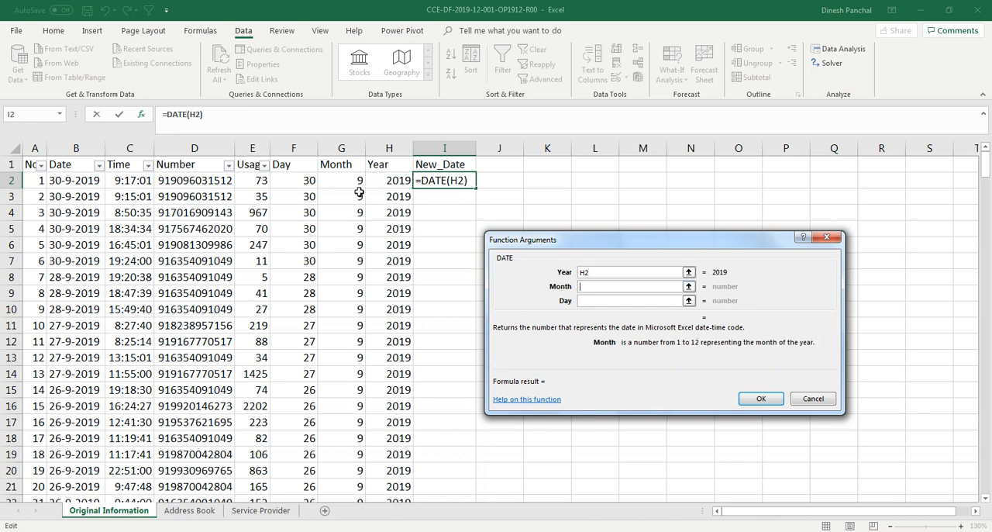
pyautogui.write('g2')
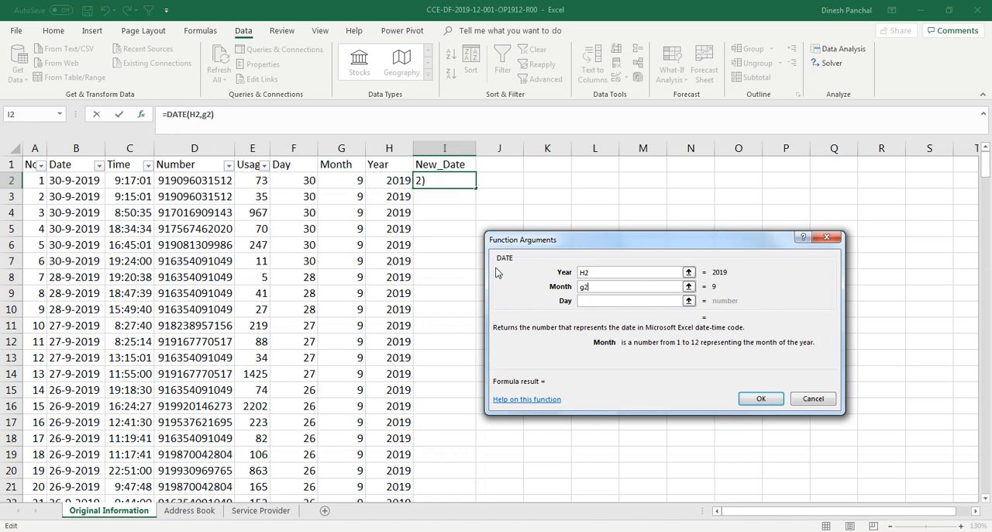
pyautogui.click(588, 304)
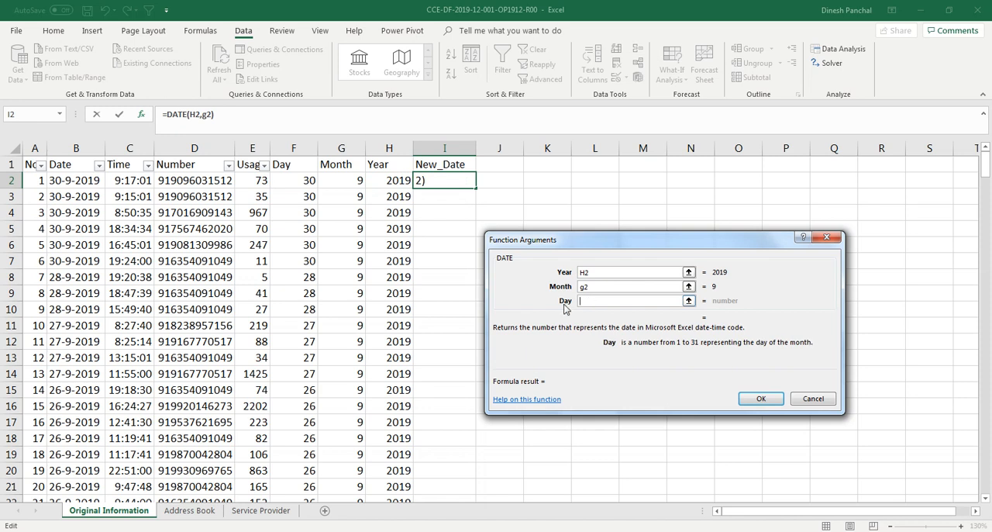
pyautogui.write('f2')
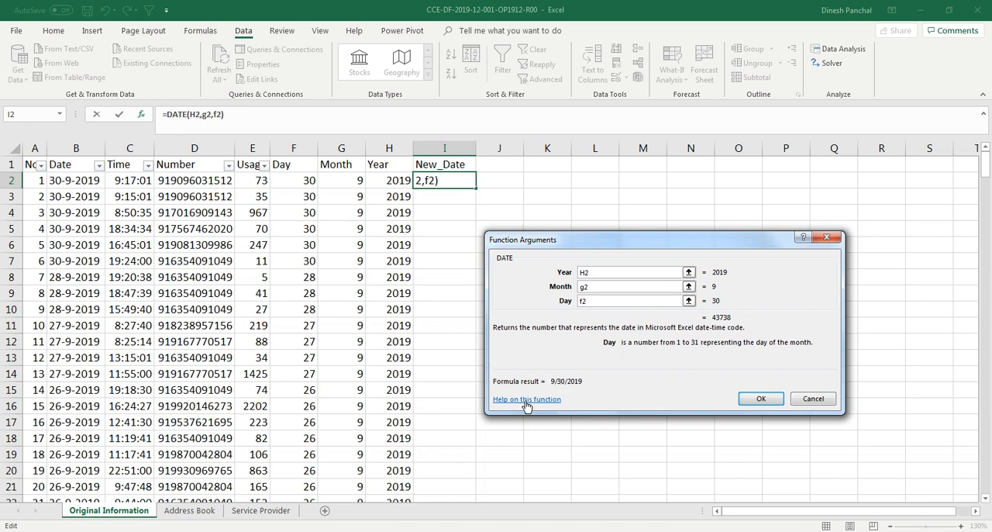
pyautogui.click(762, 398)
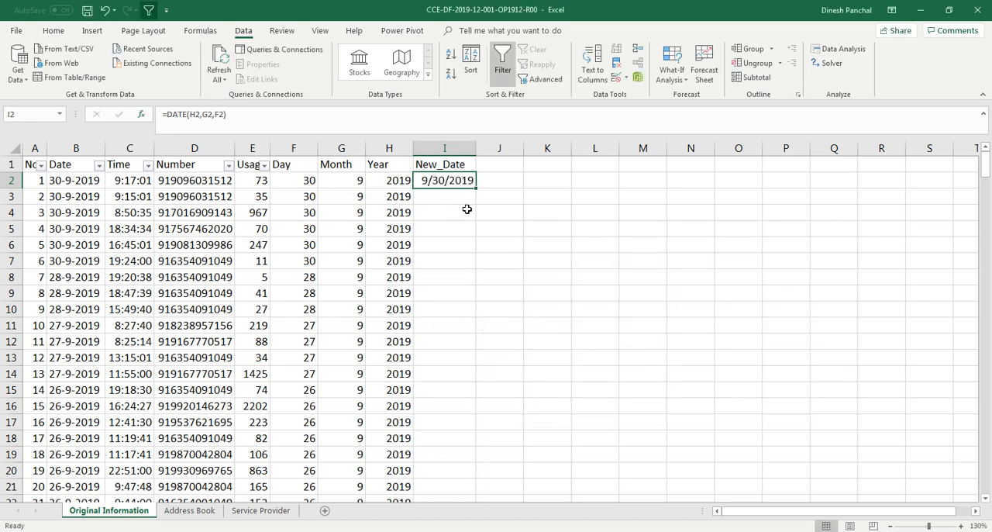
# Step: Fill the DATE formula from I2 down the New_Date column through I276
pyautogui.moveTo(476, 189)
pyautogui.mouseDown()
pyautogui.moveTo(463, 518)
pyautogui.moveTo(464, 412)
pyautogui.moveTo(466, 475)
pyautogui.mouseUp()
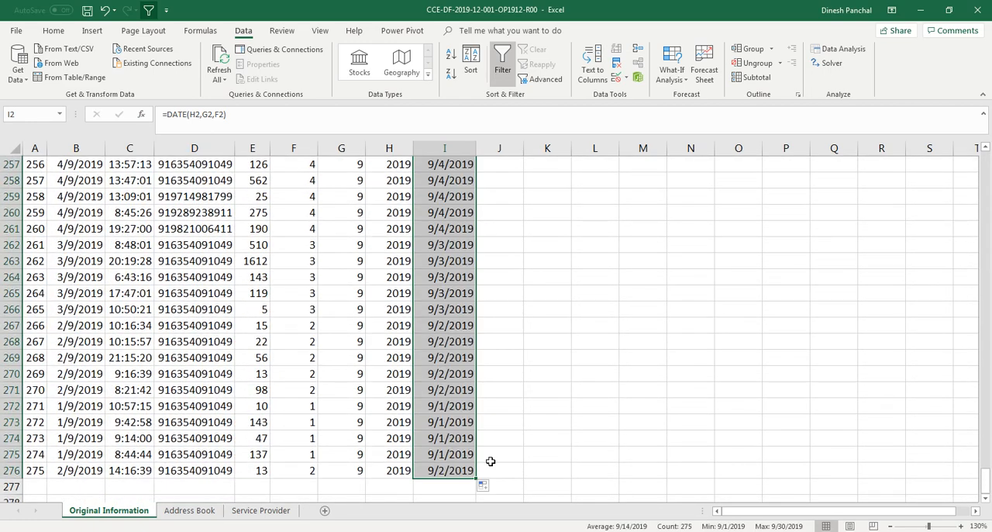
pyautogui.scroll(20, 481, 352)
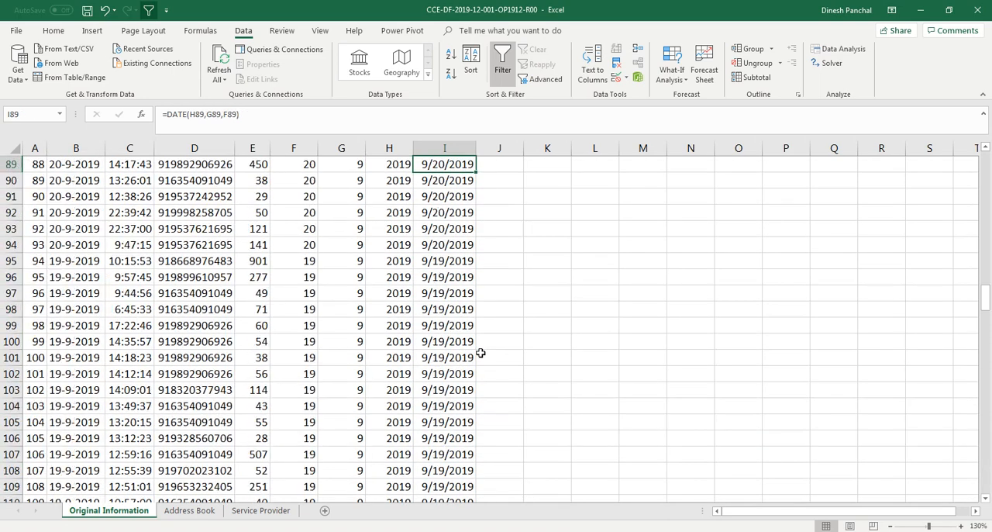
pyautogui.click(290, 259)
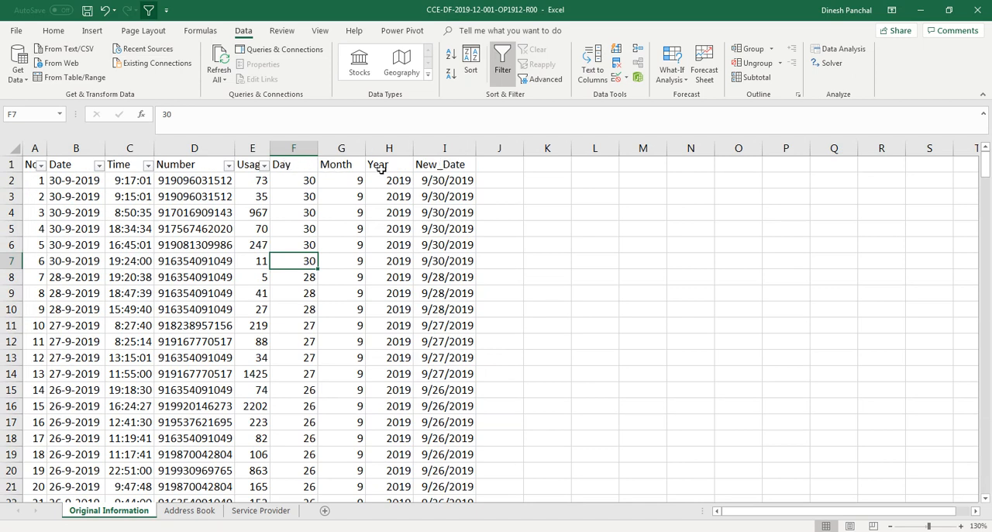
pyautogui.click(54, 30)
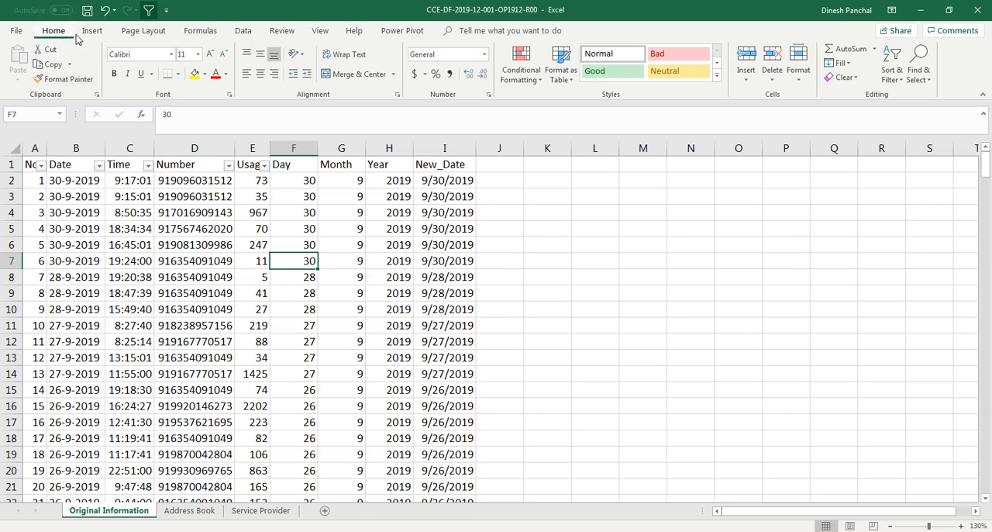
# Step: Turn the header filter off and on again so it covers all columns through New_Date
pyautogui.click(897, 81)
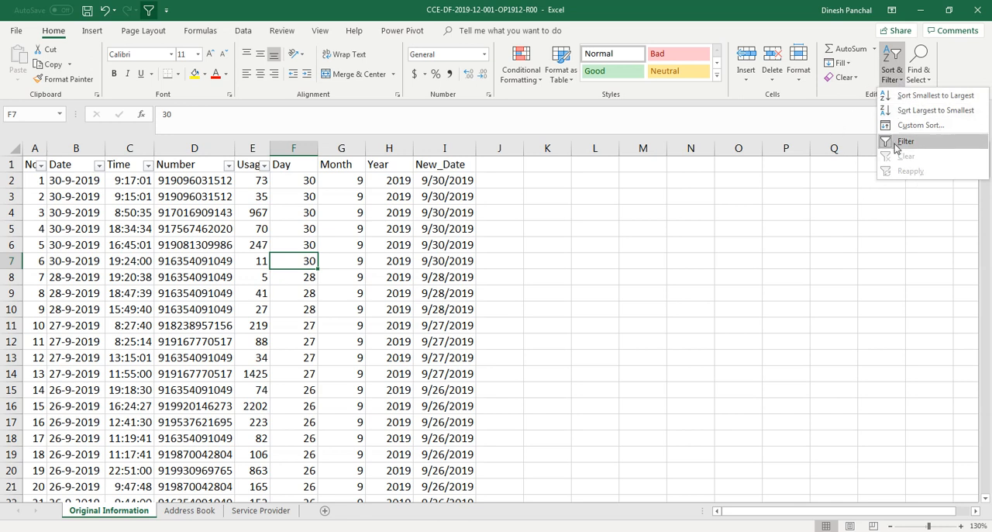
pyautogui.click(897, 144)
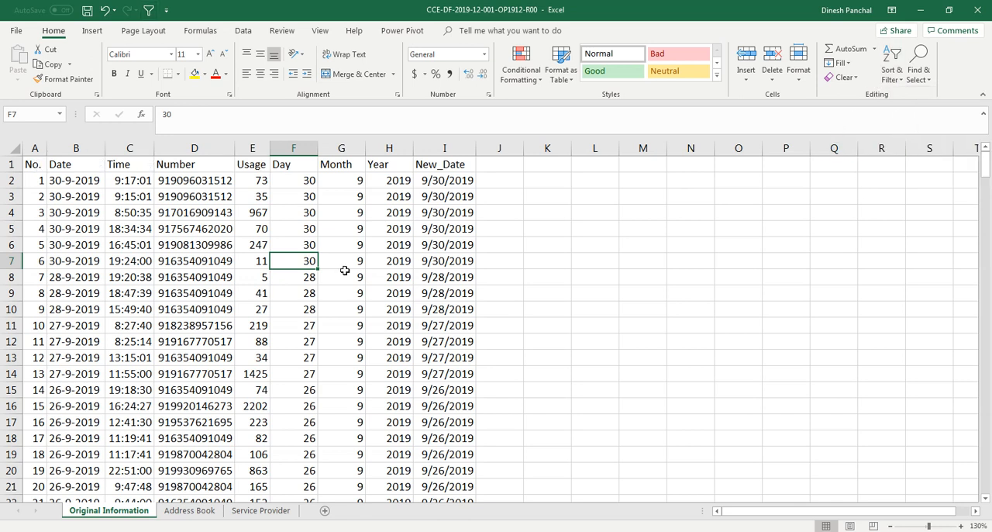
pyautogui.click(903, 81)
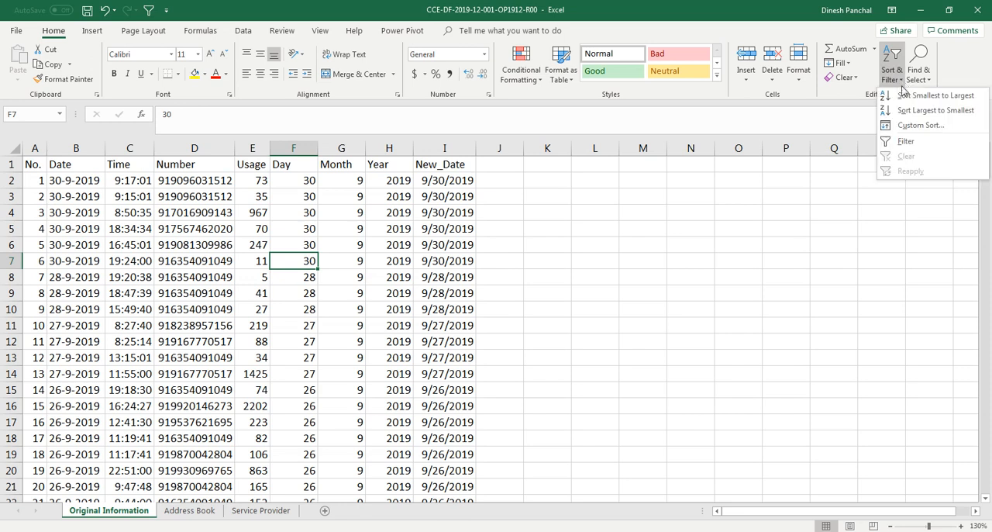
pyautogui.click(891, 145)
pyautogui.click(350, 275)
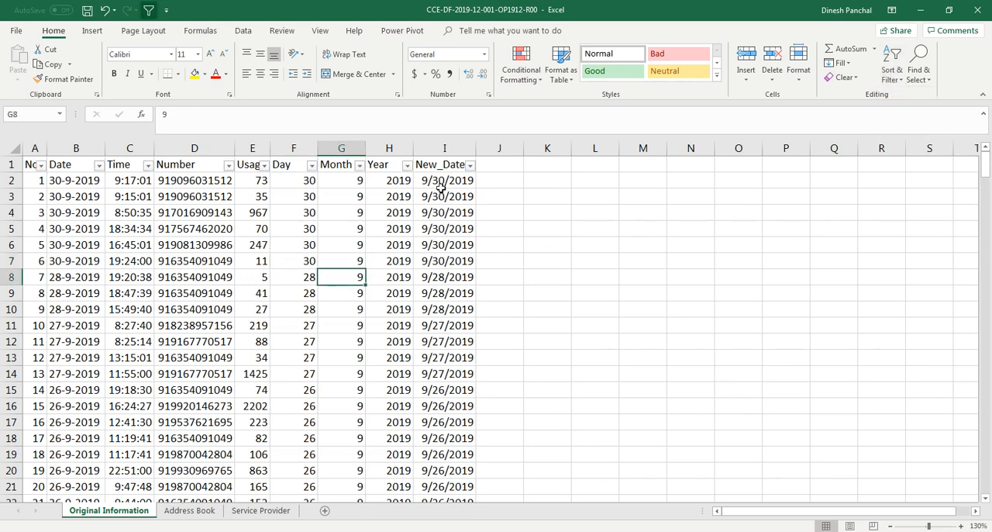
# Step: Check the dates listed in the New_Date filter from start to end of September 2019, leaving the filter selection as is
pyautogui.click(470, 165)
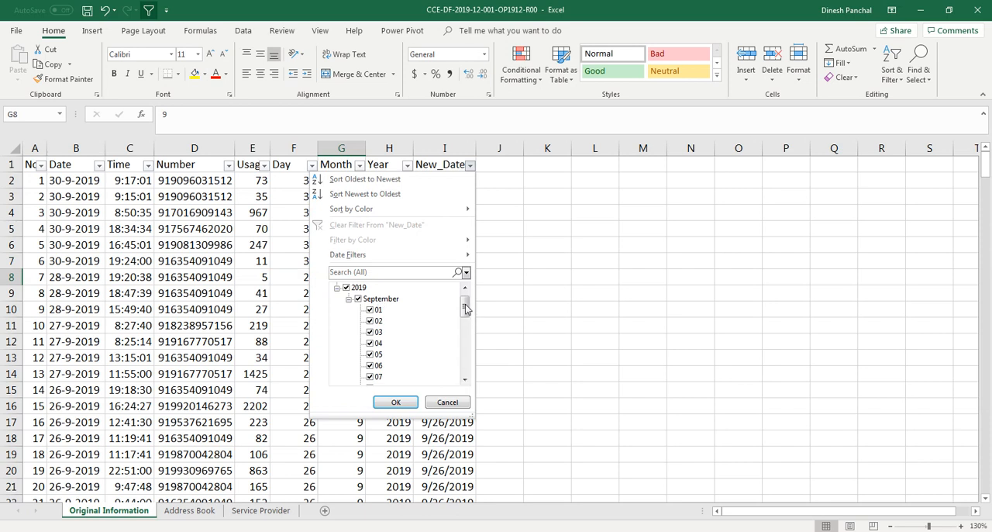
pyautogui.moveTo(465, 307); pyautogui.dragTo(468, 366)
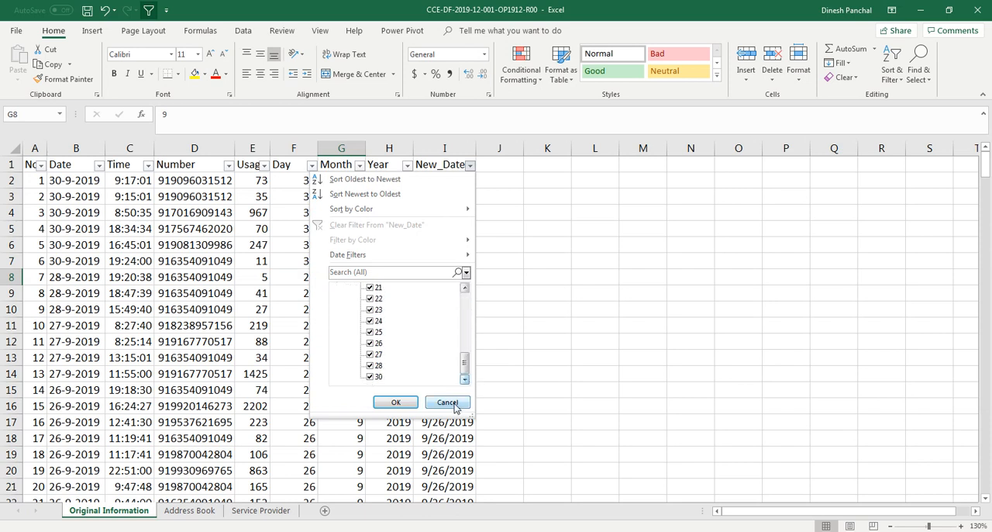
pyautogui.click(395, 401)
pyautogui.click(341, 378)
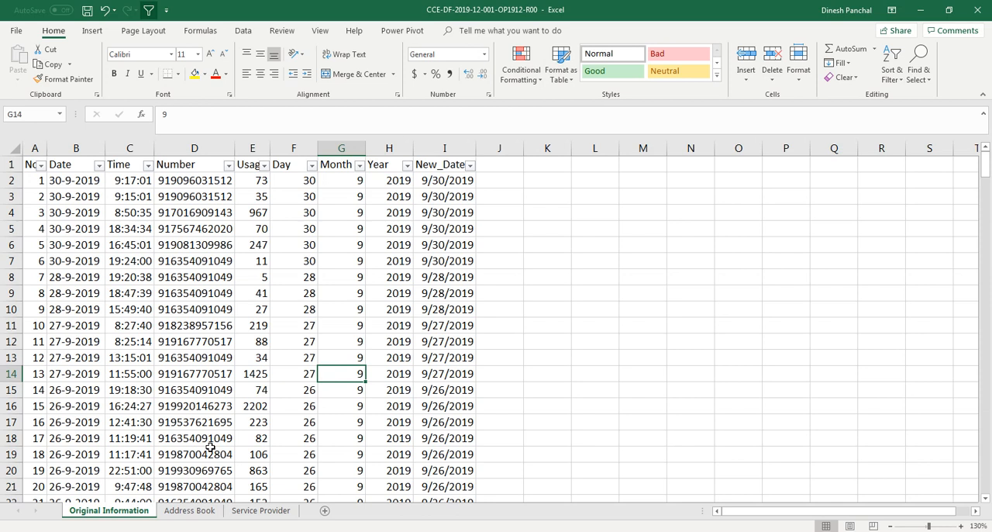
# Step: Look over the Address Book and Service Provider sheets and return to the Number column on Original Information
pyautogui.click(187, 195)
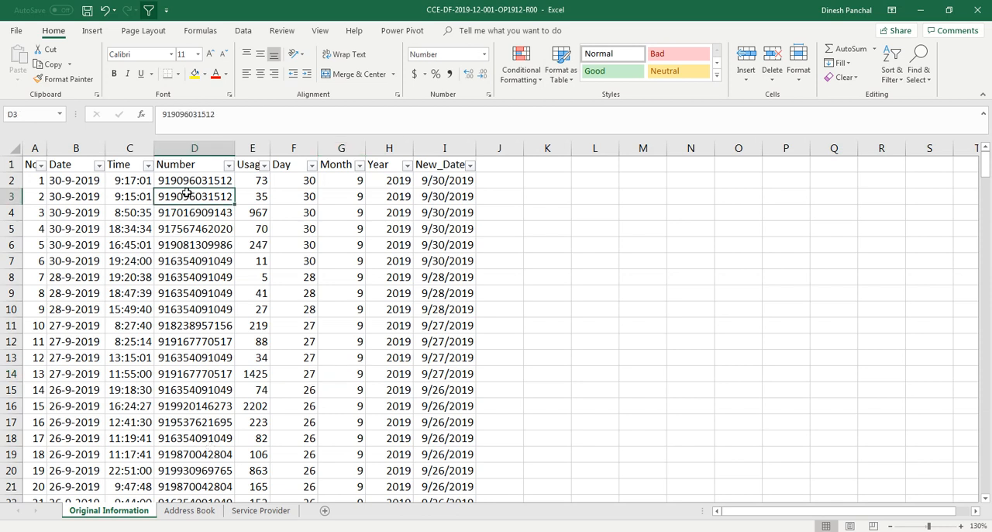
pyautogui.click(93, 196)
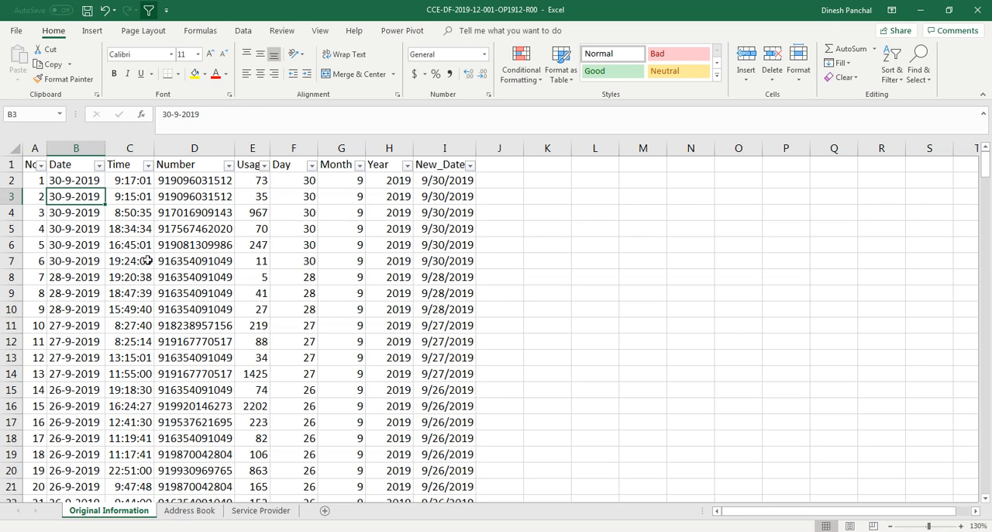
pyautogui.click(198, 514)
pyautogui.click(259, 511)
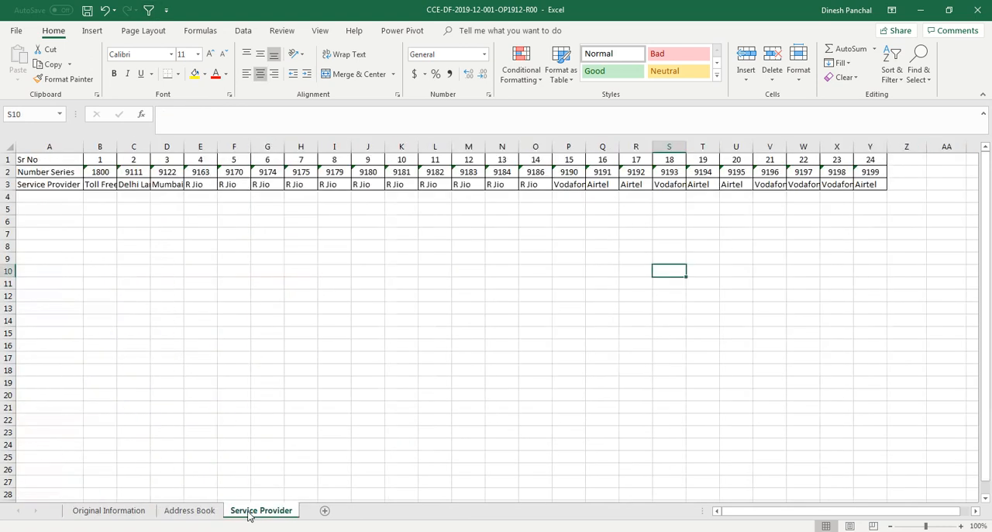
pyautogui.click(132, 511)
pyautogui.click(217, 392)
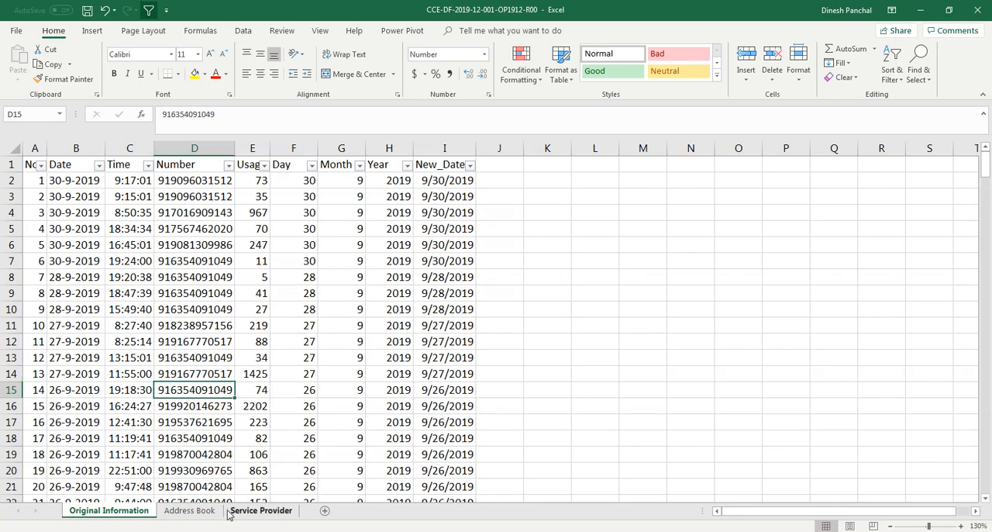